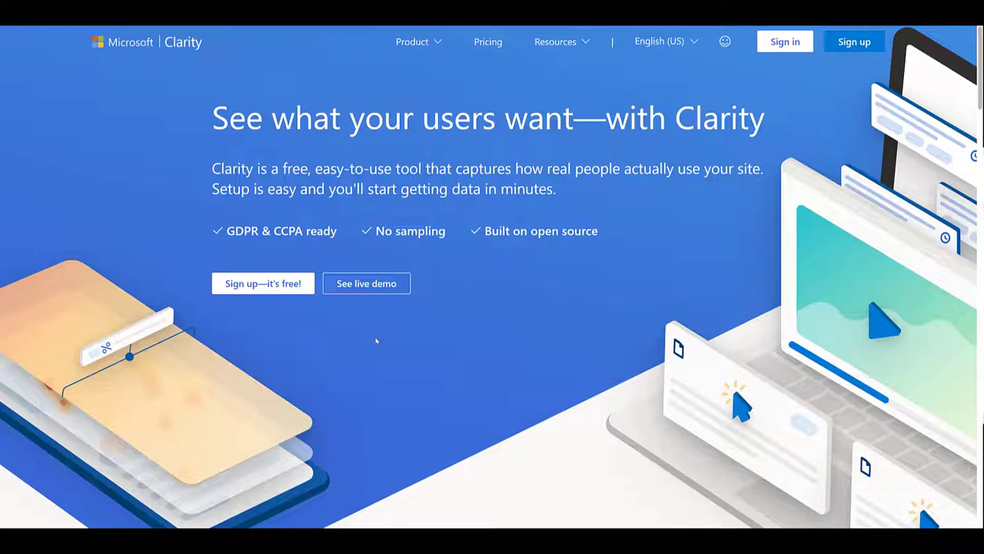
# - Sign in to Clarity with a Microsoft account and open the Add new project form
pyautogui.click(773, 45)
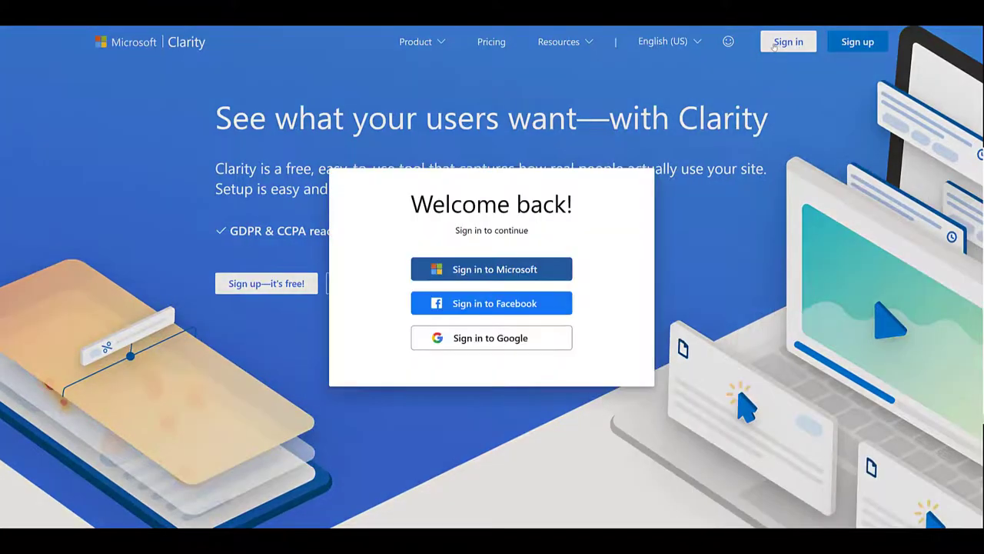
pyautogui.click(557, 279)
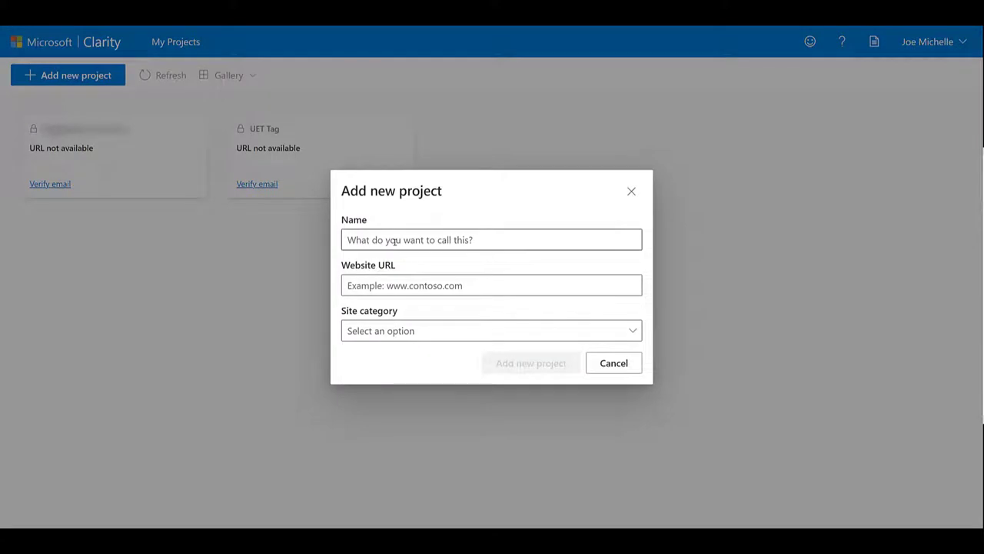
# - Paste in the project name and website URL, and set the site category to SaaS
pyautogui.click(395, 241)
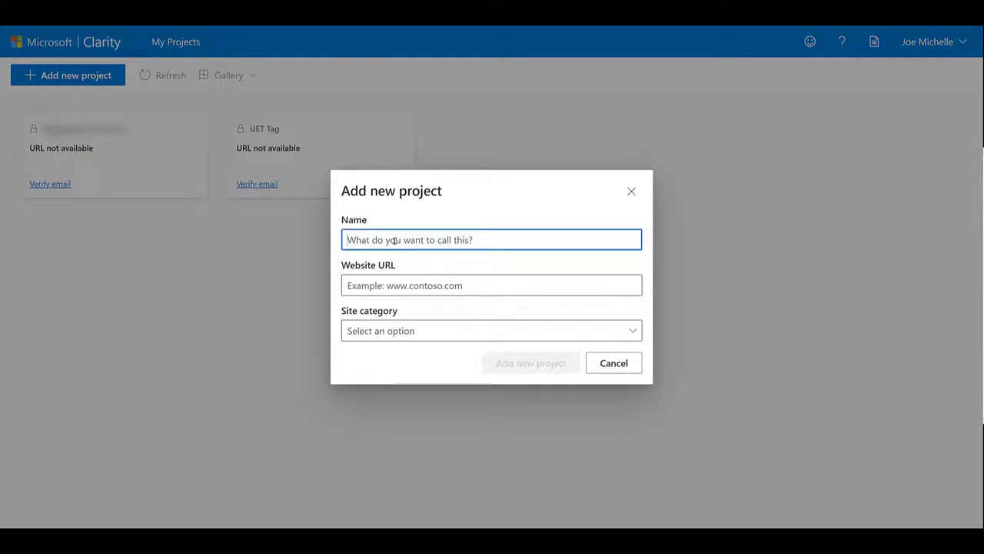
pyautogui.hotkey('ctrl', 'v')
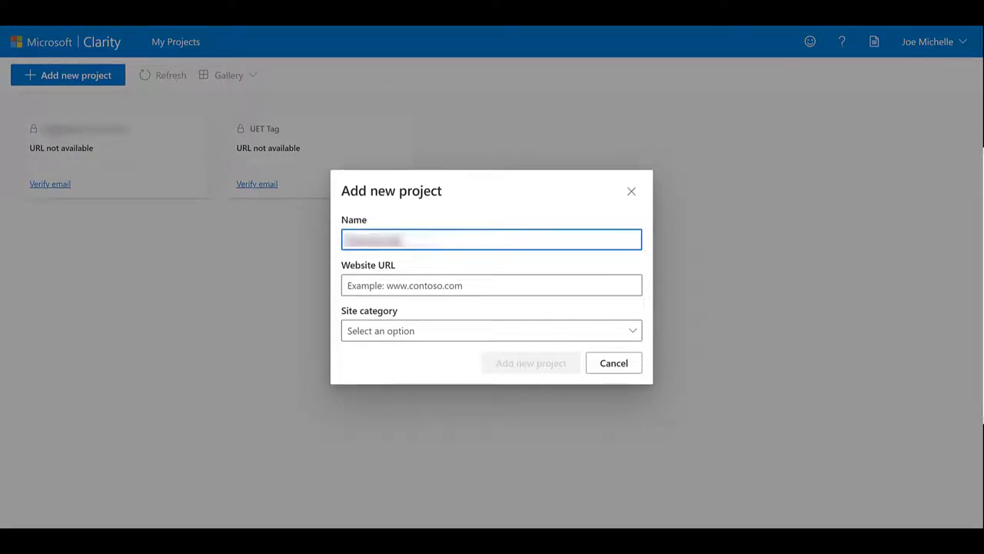
pyautogui.click(344, 285)
pyautogui.hotkey('ctrl', 'v')
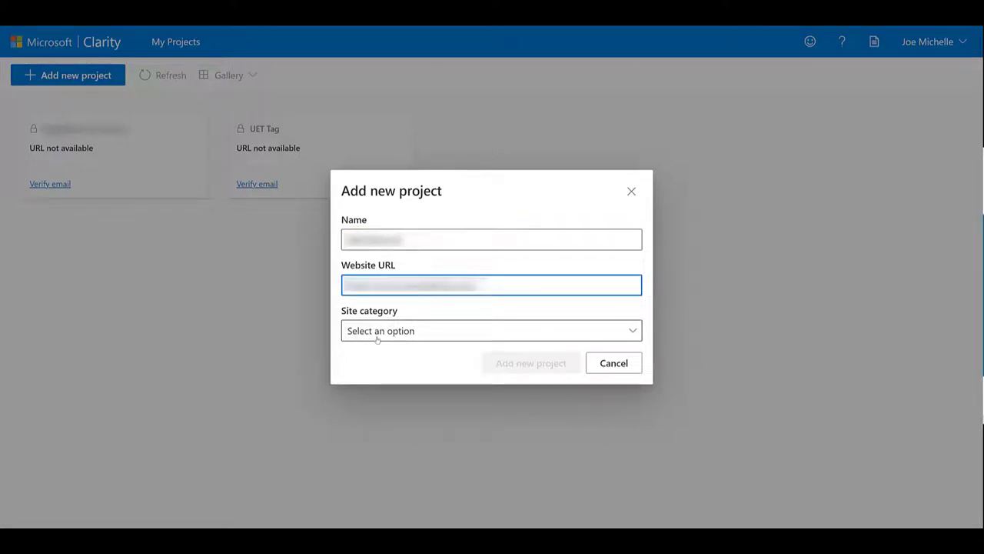
pyautogui.click(377, 337)
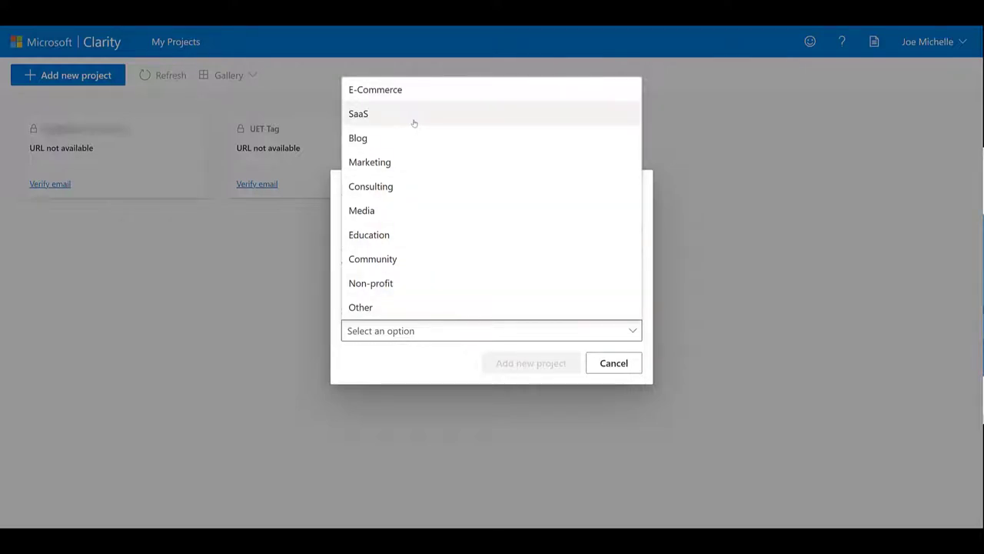
pyautogui.click(412, 122)
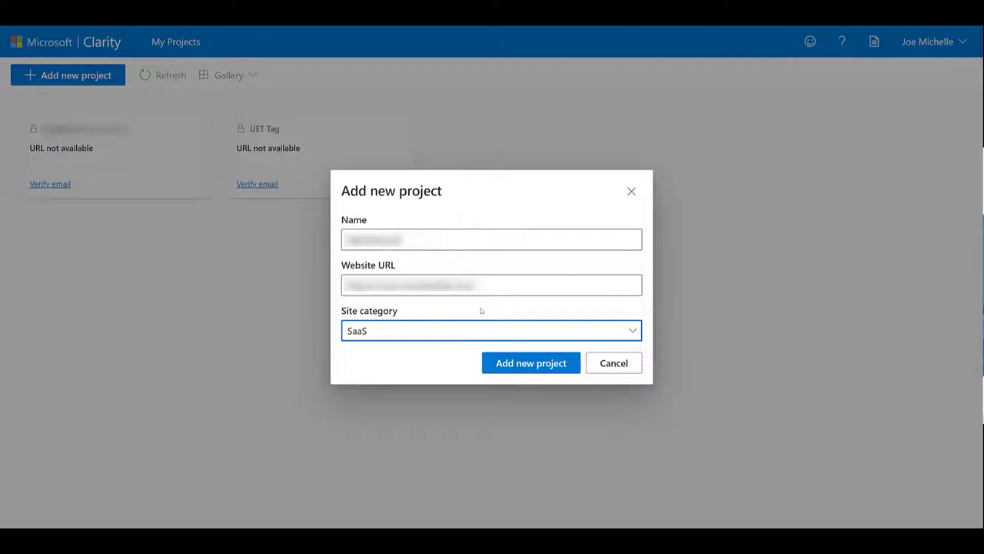
# - Create the project and expand the 'Install tracking code manually' instructions on its Setup page
pyautogui.click(519, 369)
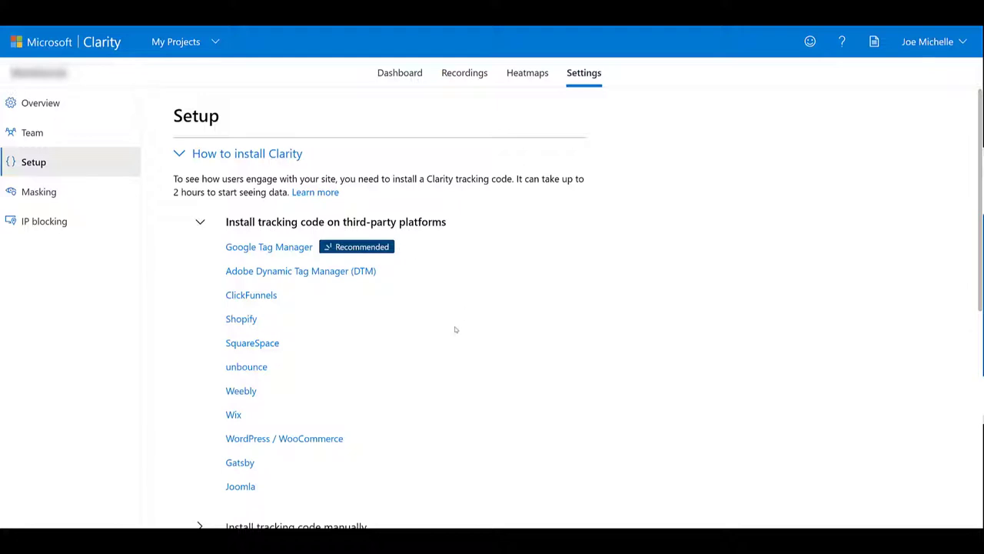
pyautogui.scroll(-3, 455, 328)
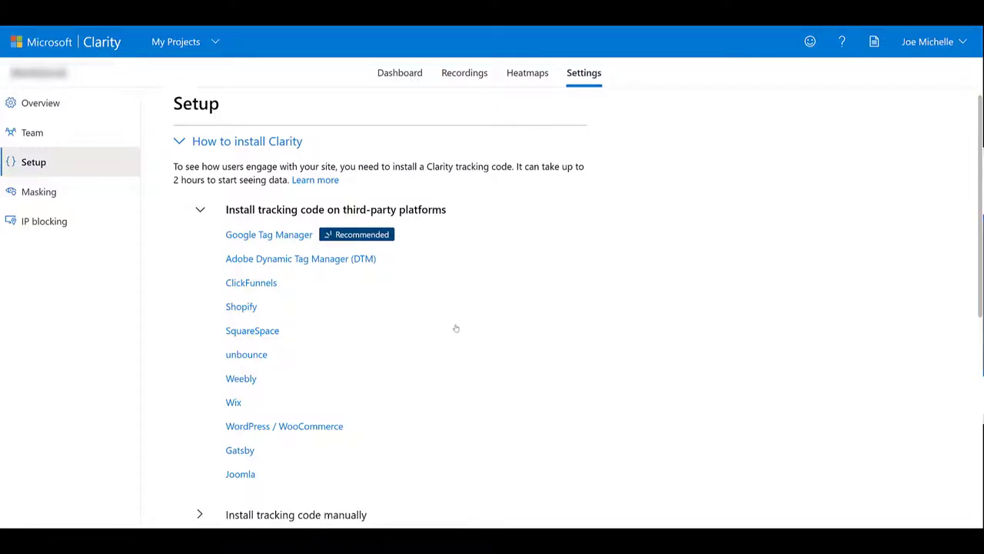
pyautogui.scroll(-2, 459, 323)
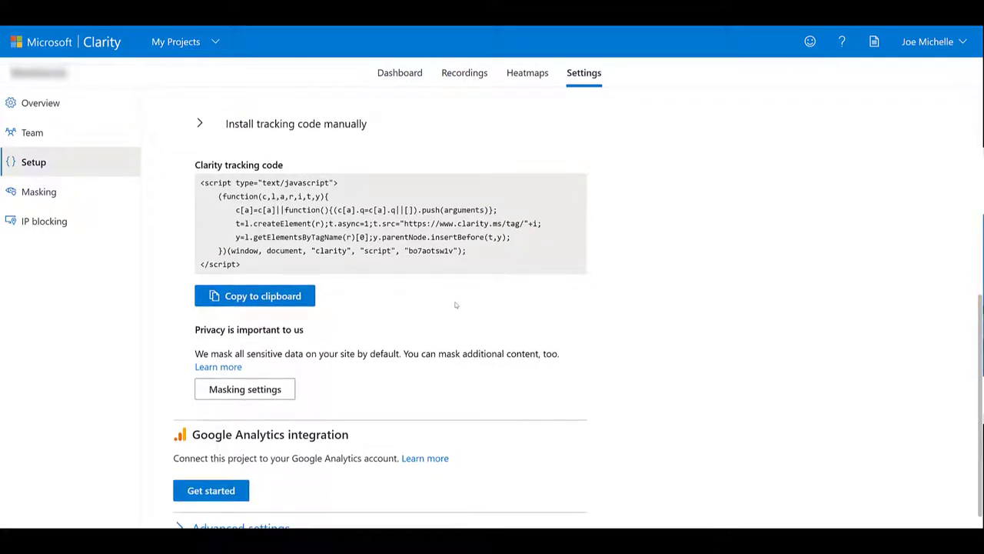
pyautogui.click(201, 125)
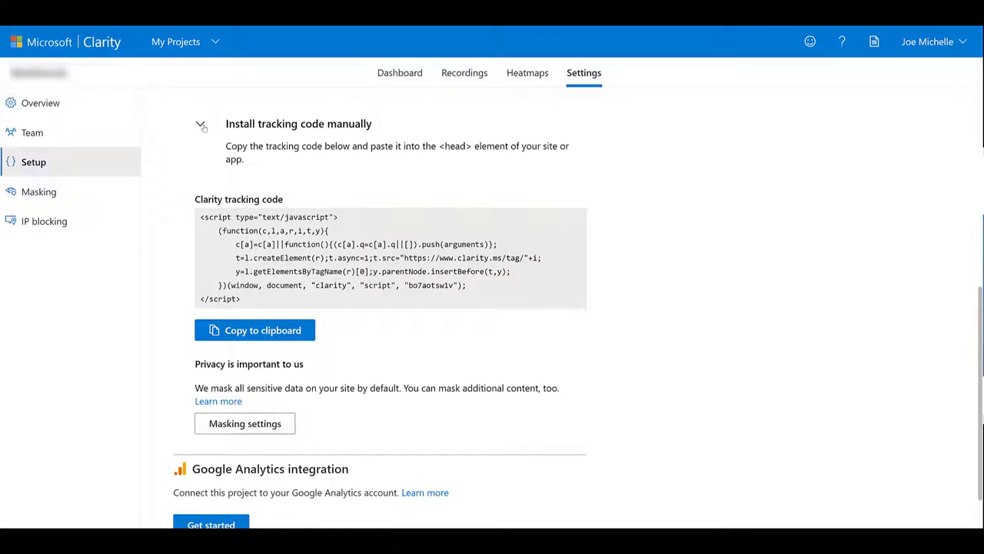
pyautogui.scroll(-1, 203, 129)
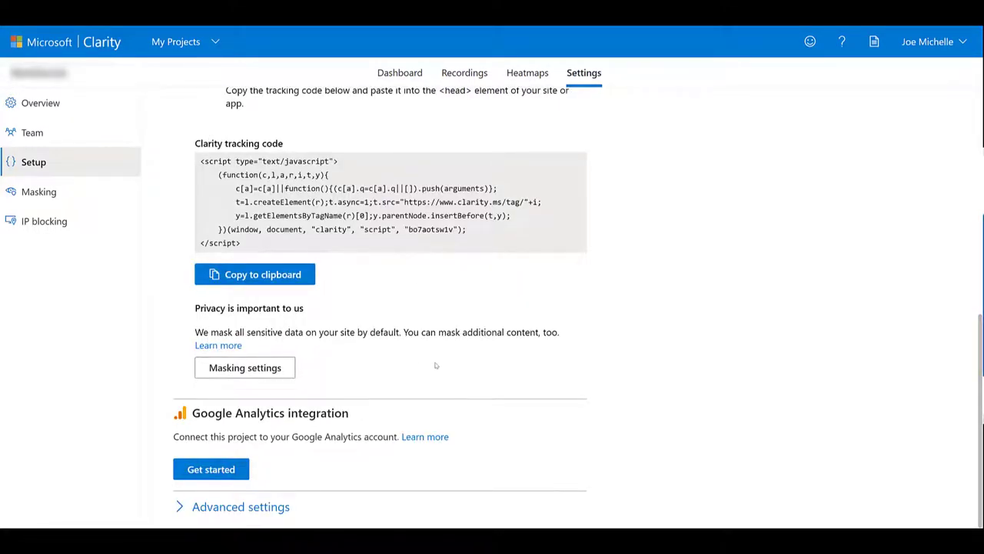
pyautogui.scroll(1, 438, 364)
pyautogui.scroll(5, 438, 364)
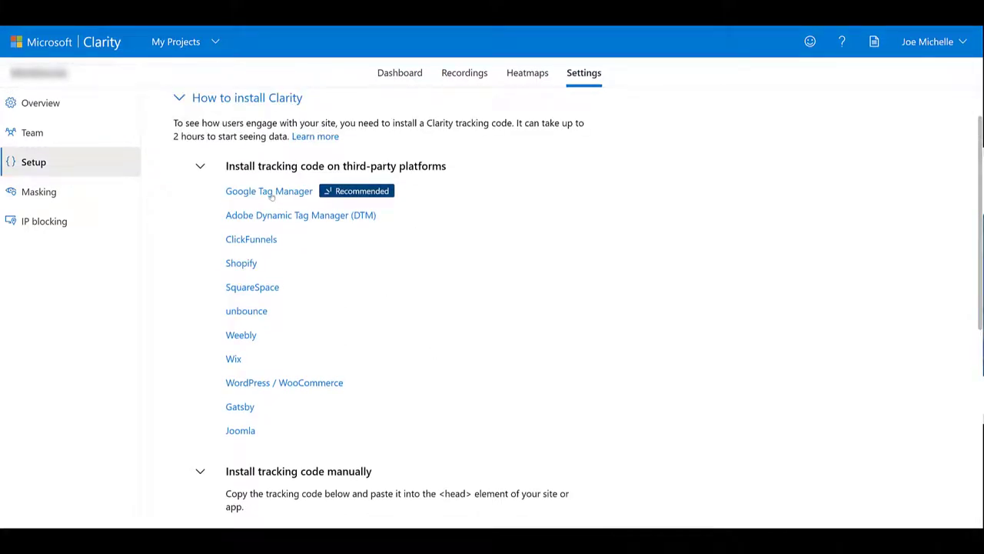
# - Connect the project to Google Tag Manager, choosing the GTM account and container, and publish the tag
pyautogui.click(271, 194)
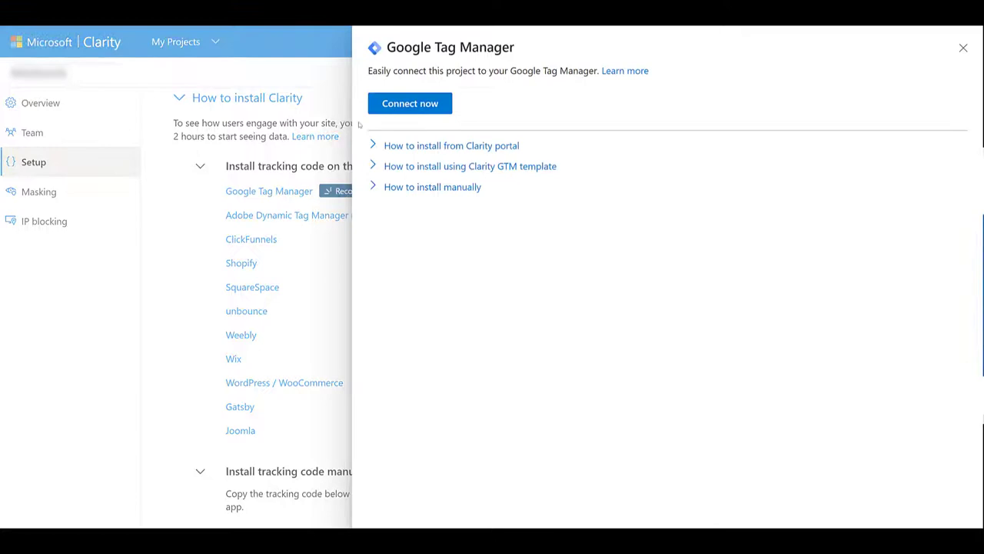
pyautogui.click(410, 103)
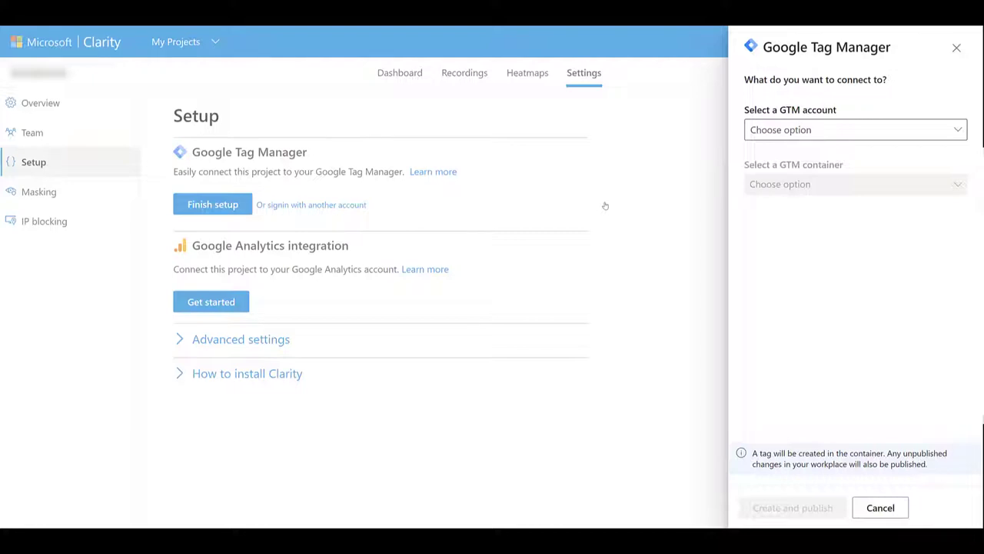
pyautogui.click(948, 133)
pyautogui.click(923, 154)
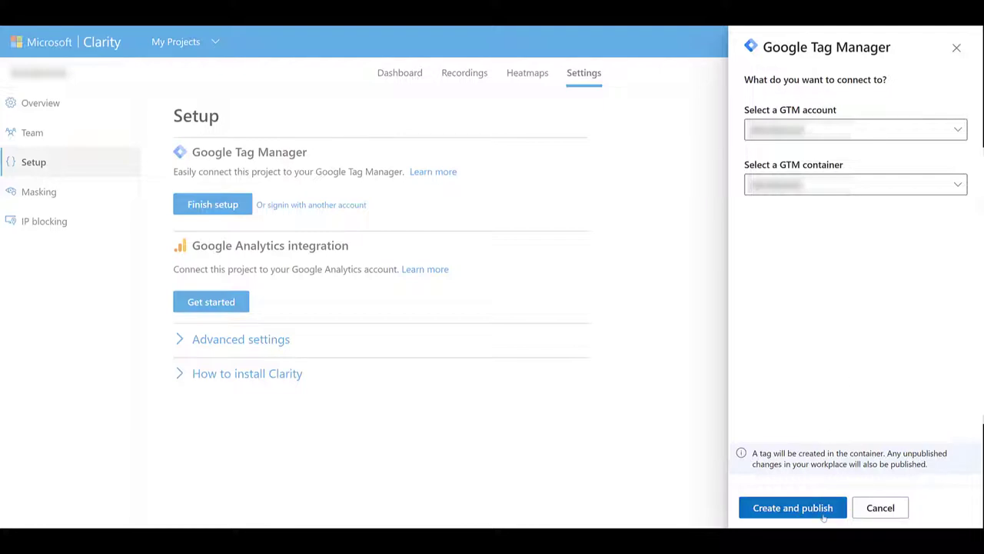
pyautogui.click(823, 514)
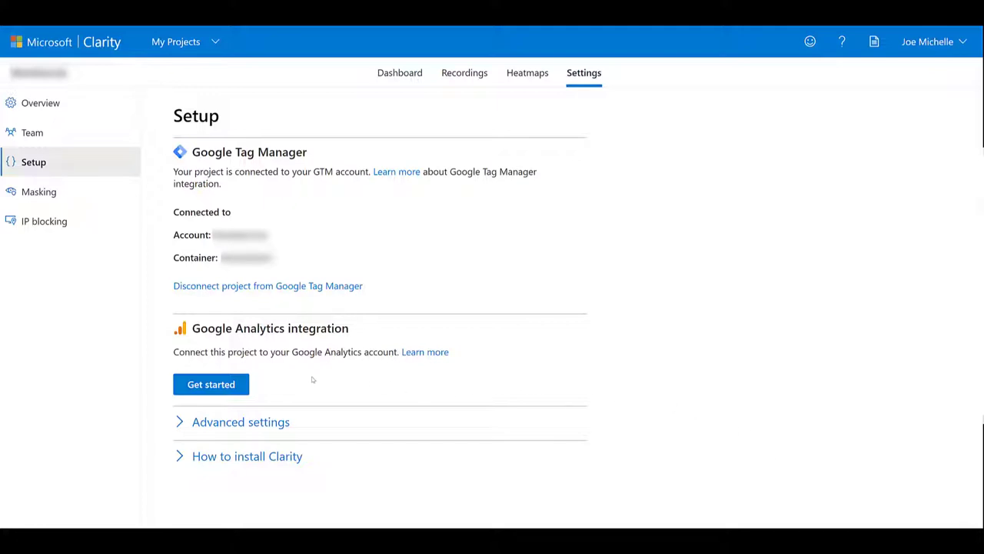
# - Link Google Analytics by selecting the site and saving, then expand the advanced cookie settings
pyautogui.click(220, 384)
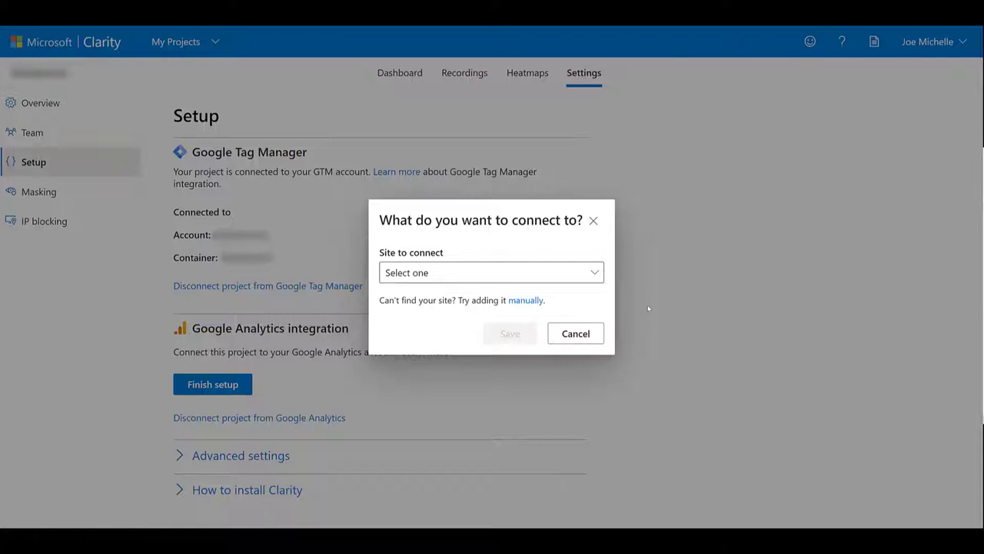
pyautogui.click(590, 272)
pyautogui.click(454, 300)
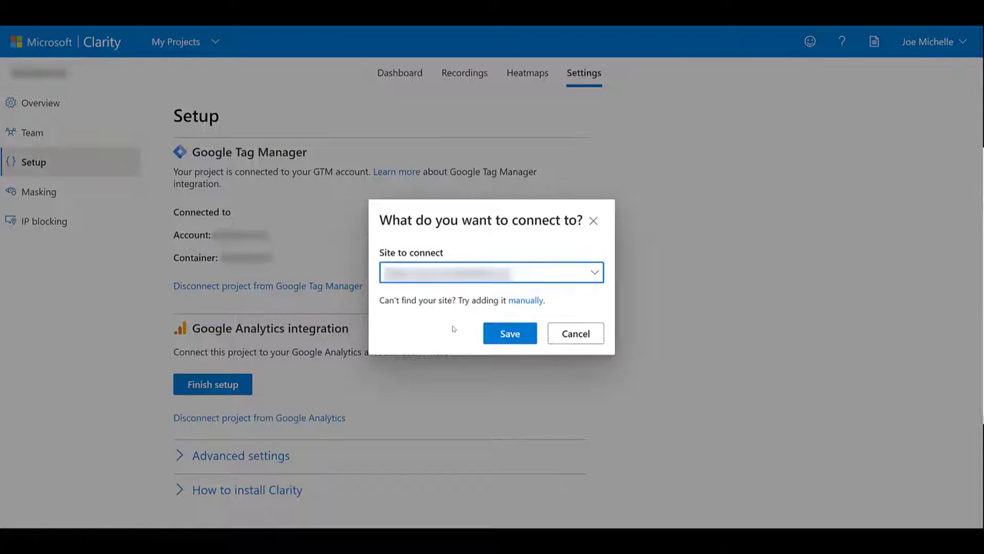
pyautogui.click(507, 336)
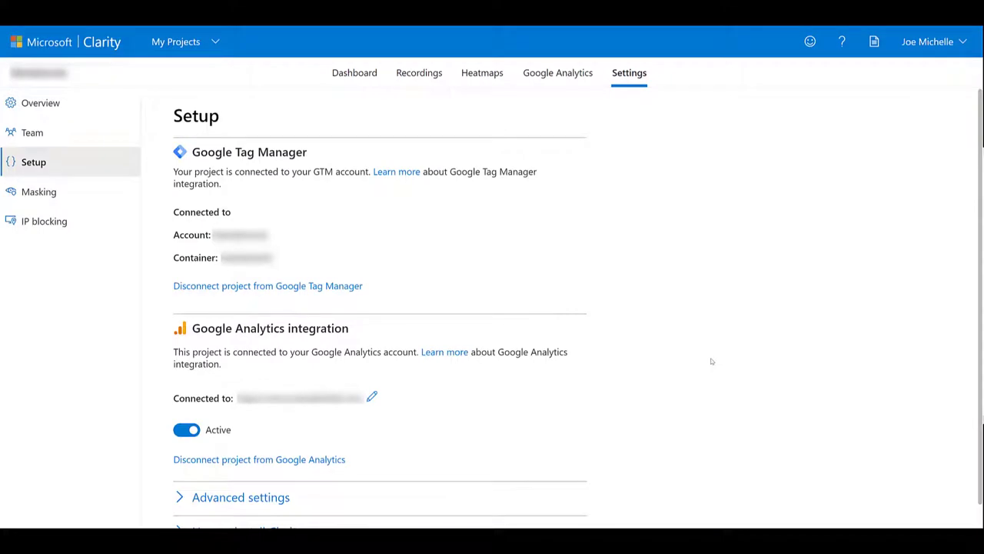
pyautogui.click(171, 500)
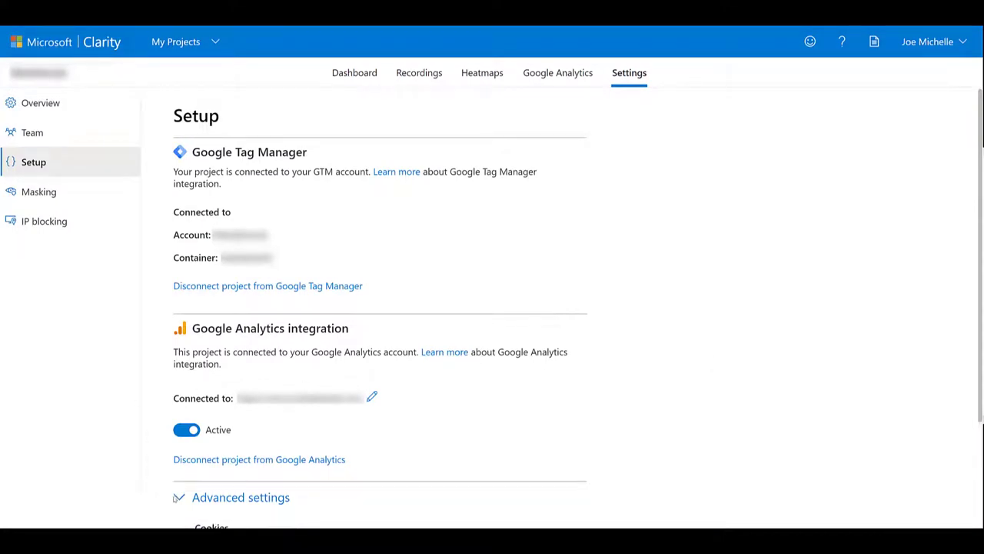
pyautogui.scroll(-2, 166, 492)
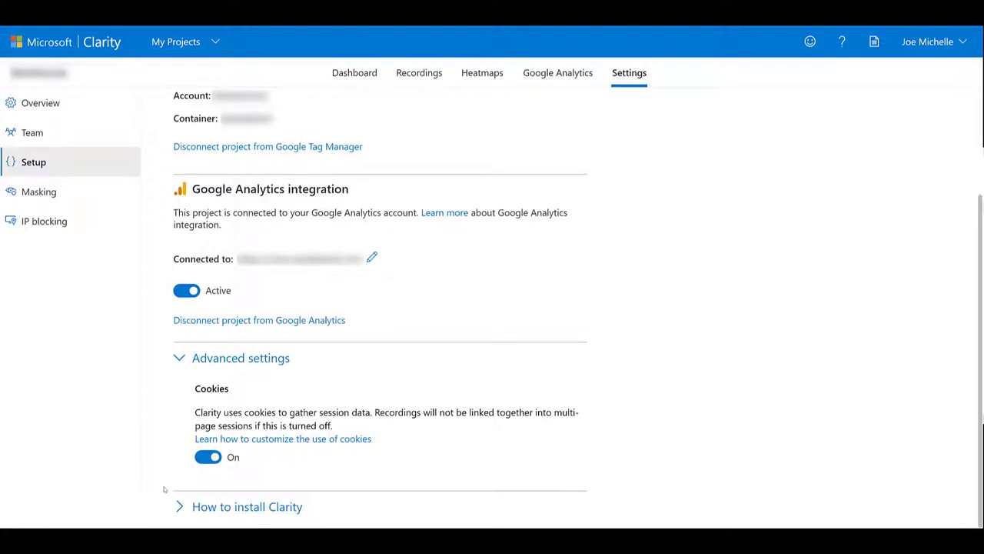
pyautogui.scroll(2, 183, 323)
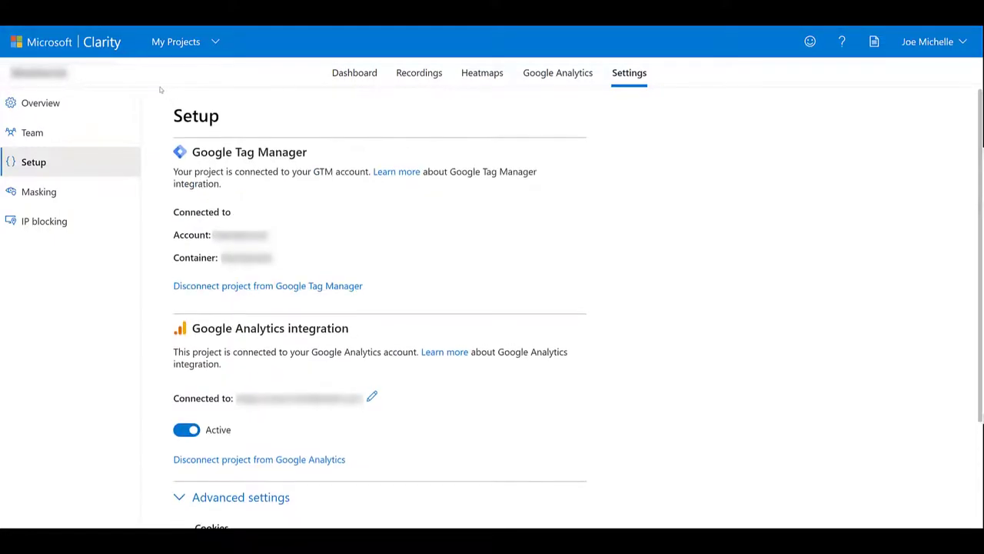
# - Open the Team settings and begin adding a team member with the Member role
pyautogui.click(108, 102)
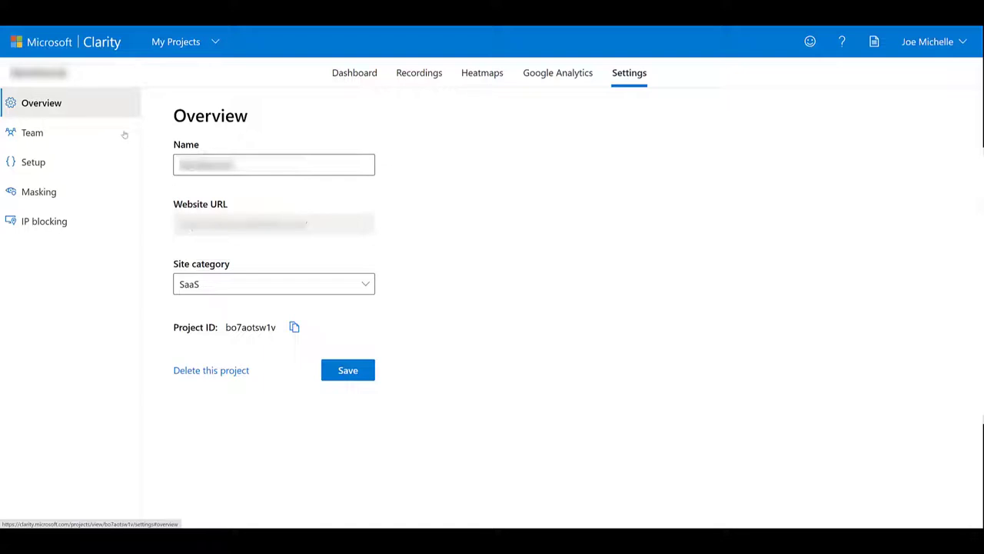
pyautogui.click(69, 139)
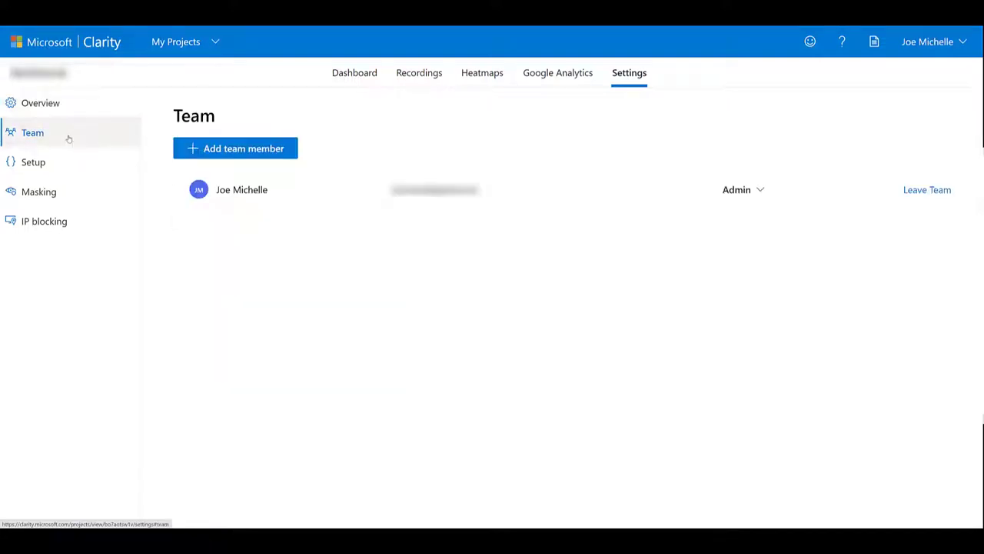
pyautogui.click(262, 149)
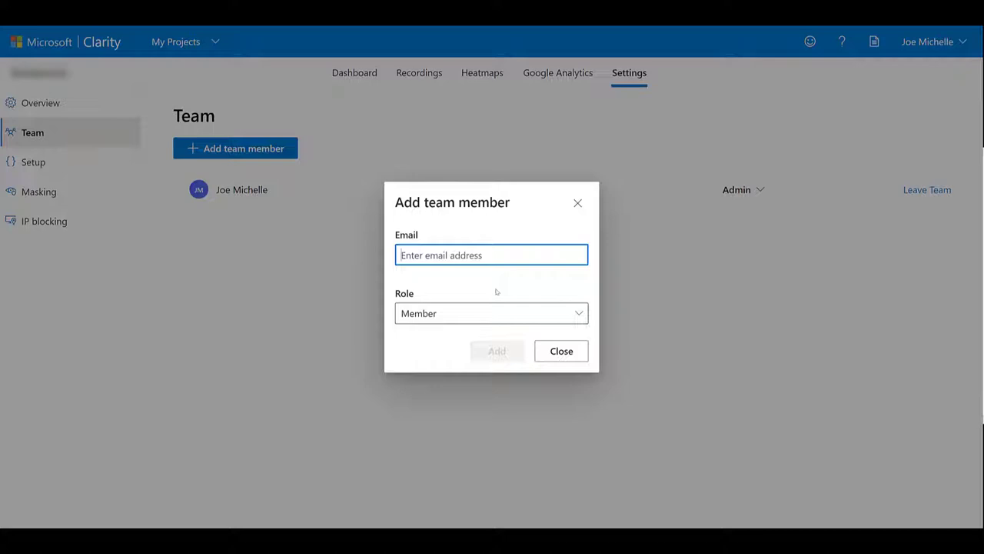
pyautogui.click(493, 321)
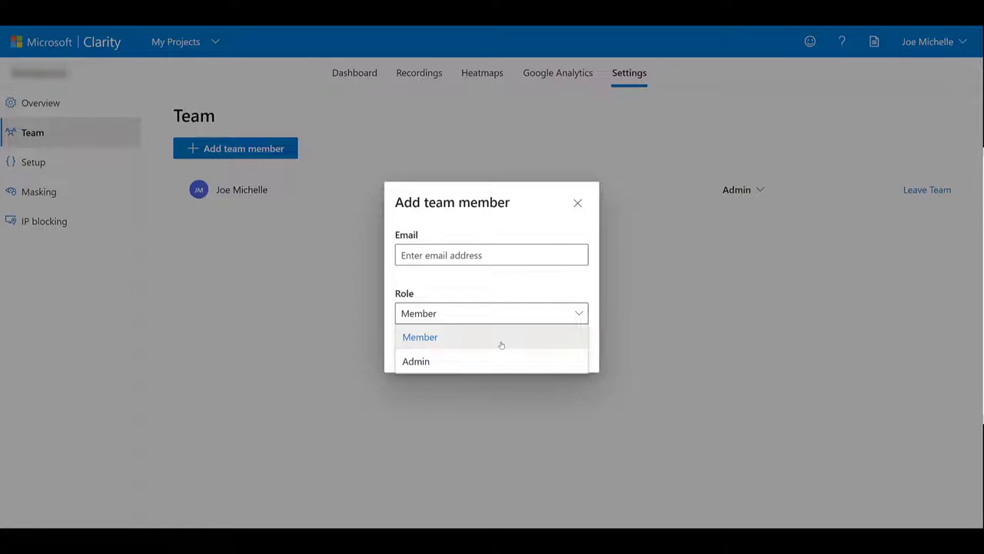
pyautogui.click(501, 345)
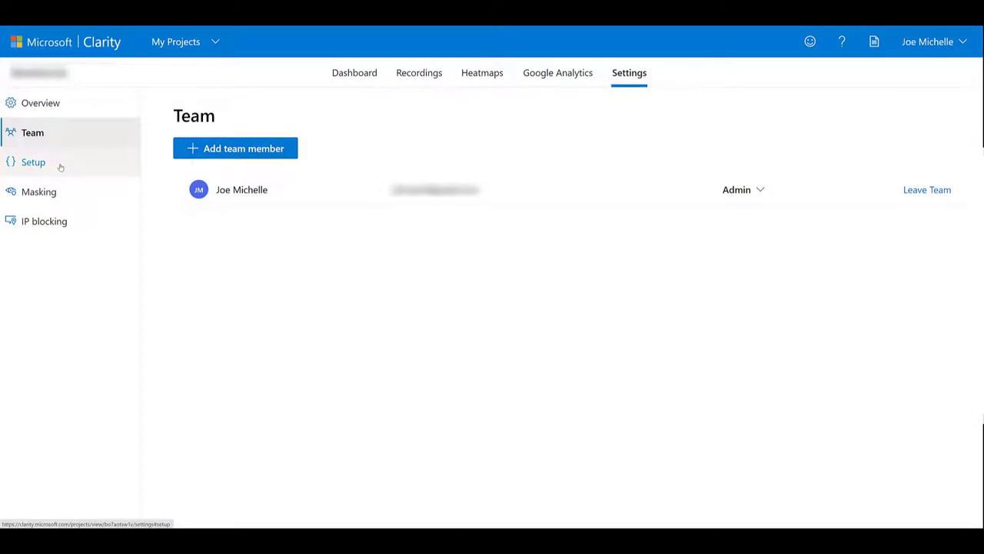
# - Open the Masking settings under Setup, showing the Balanced masking mode
pyautogui.click(60, 167)
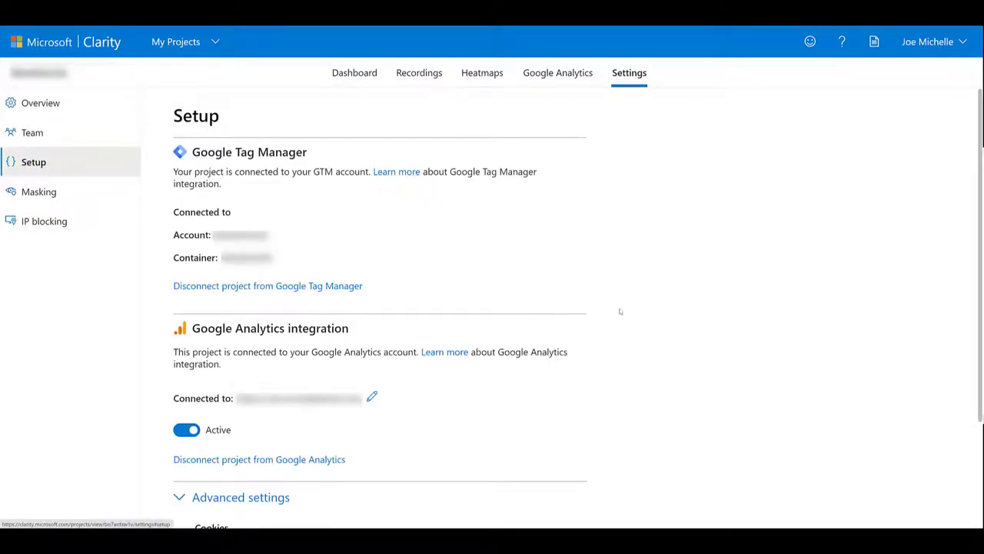
pyautogui.click(76, 199)
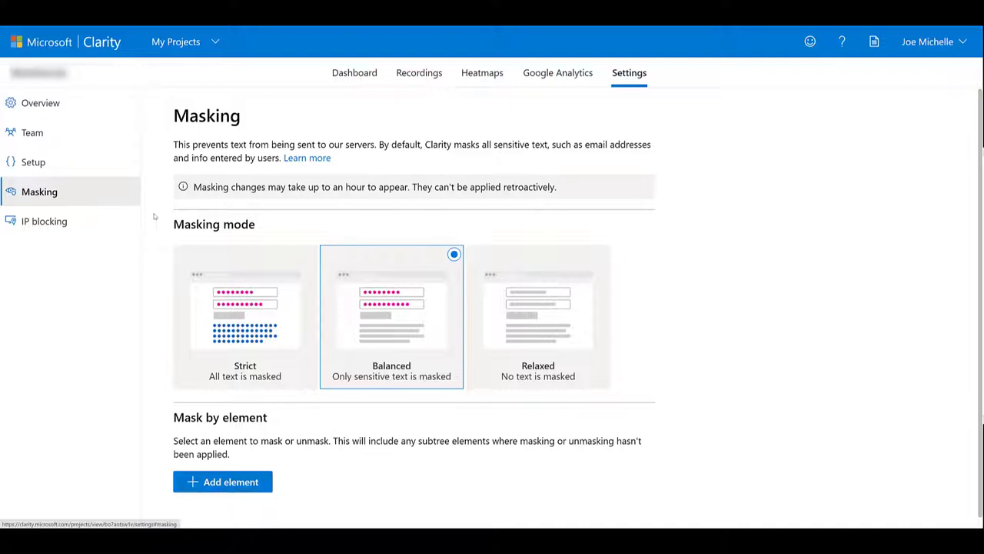
pyautogui.click(214, 376)
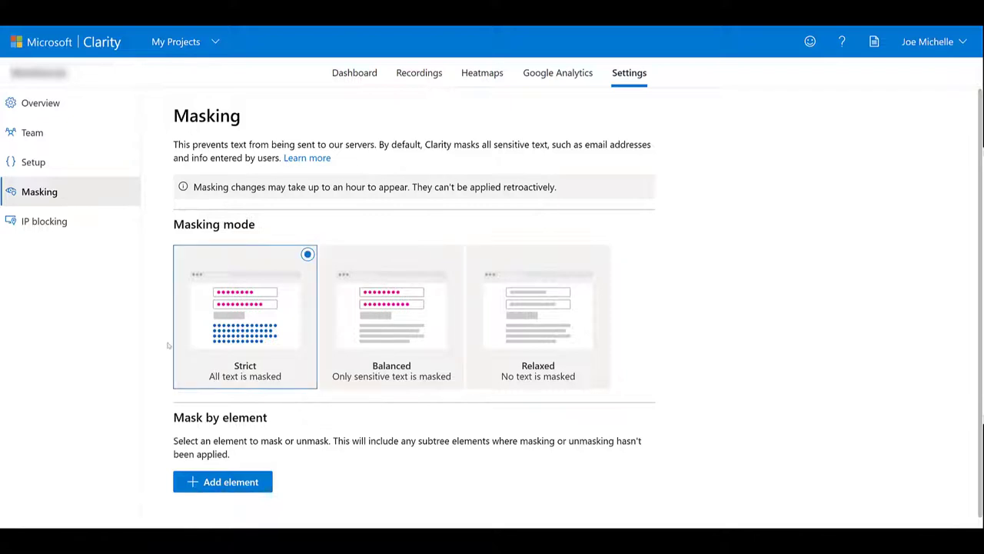
pyautogui.click(594, 382)
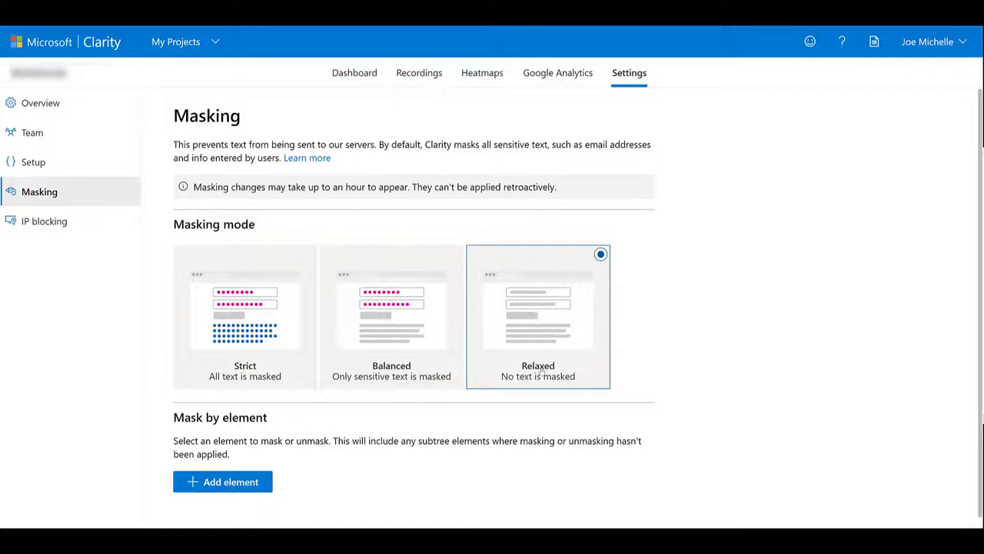
pyautogui.click(435, 365)
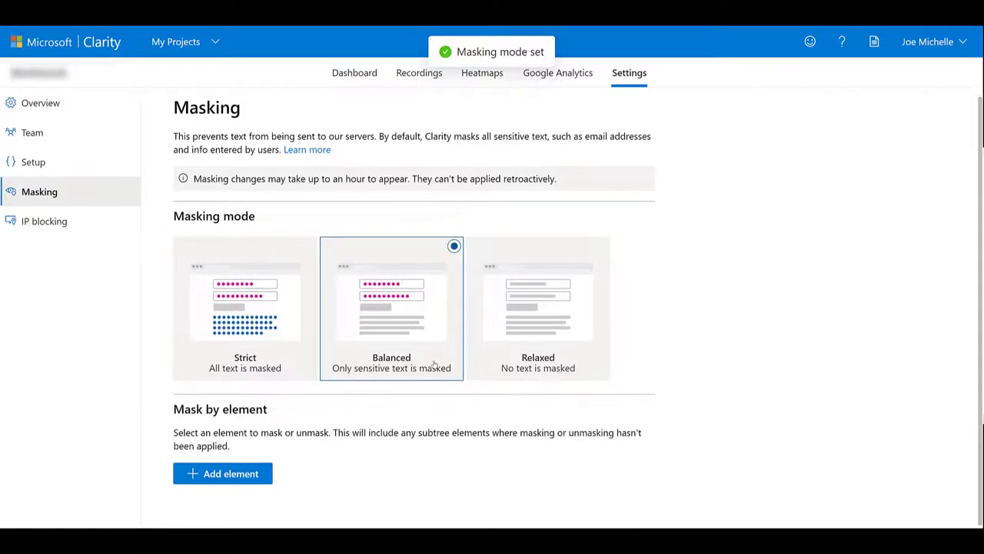
pyautogui.click(231, 472)
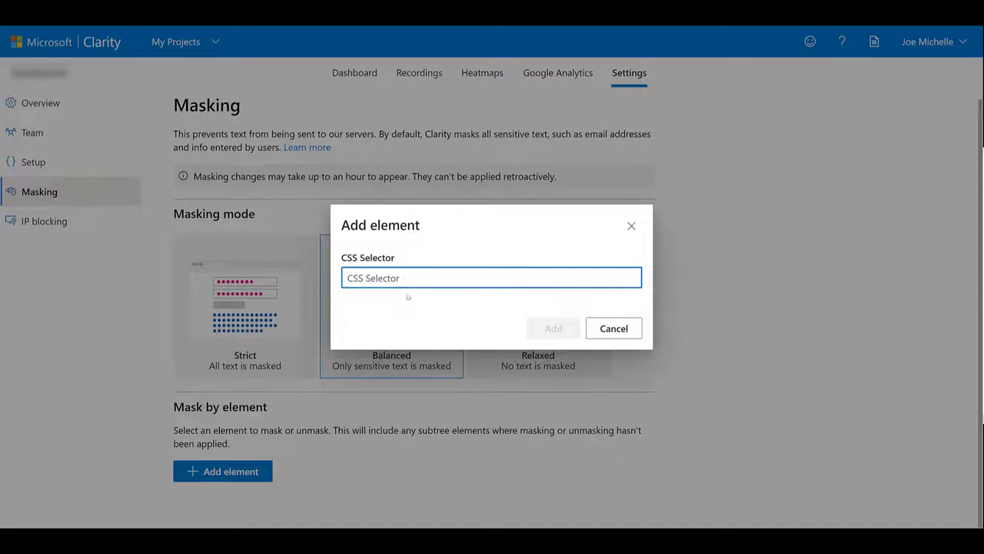
pyautogui.click(619, 332)
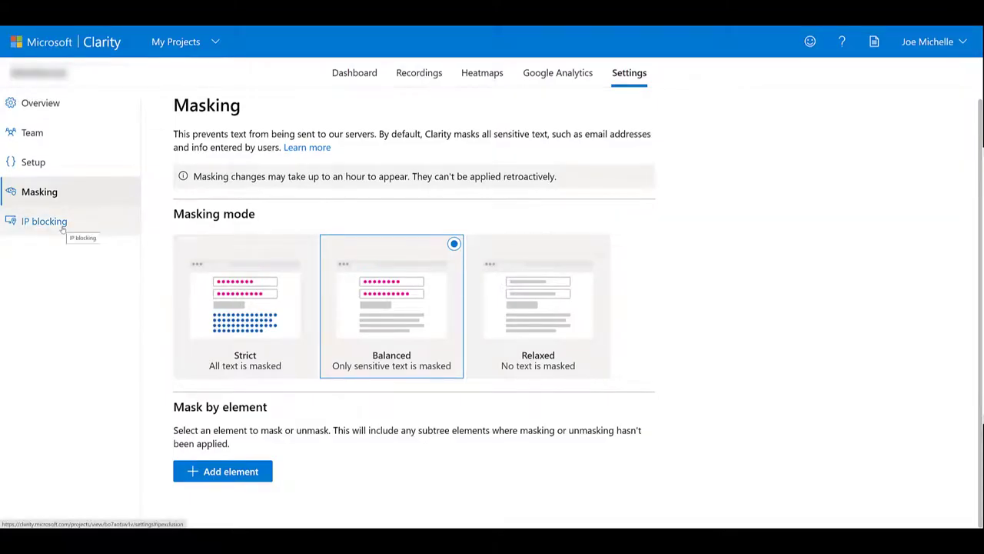
# - Open IP blocking, start the Block IP address form, and untick Block my current IP
pyautogui.click(65, 223)
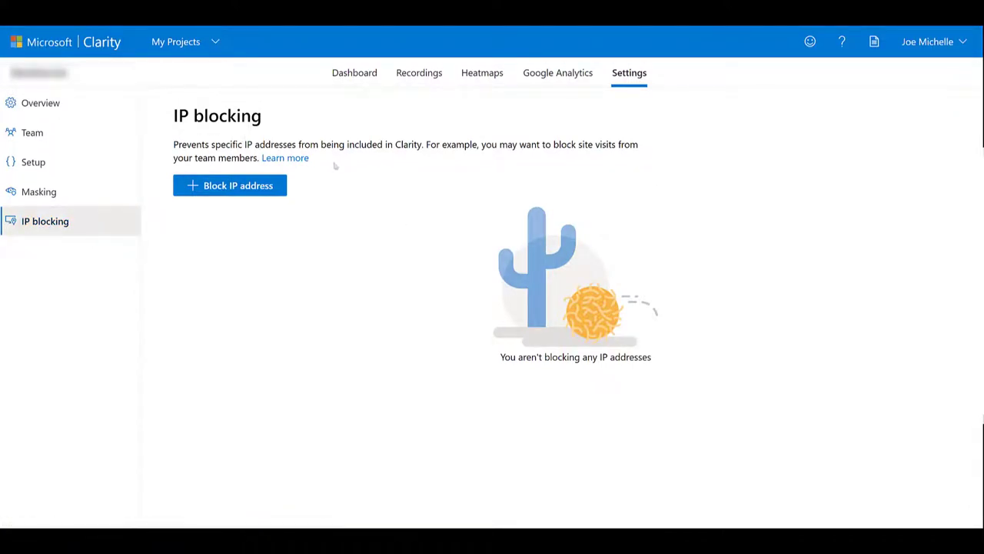
pyautogui.click(251, 194)
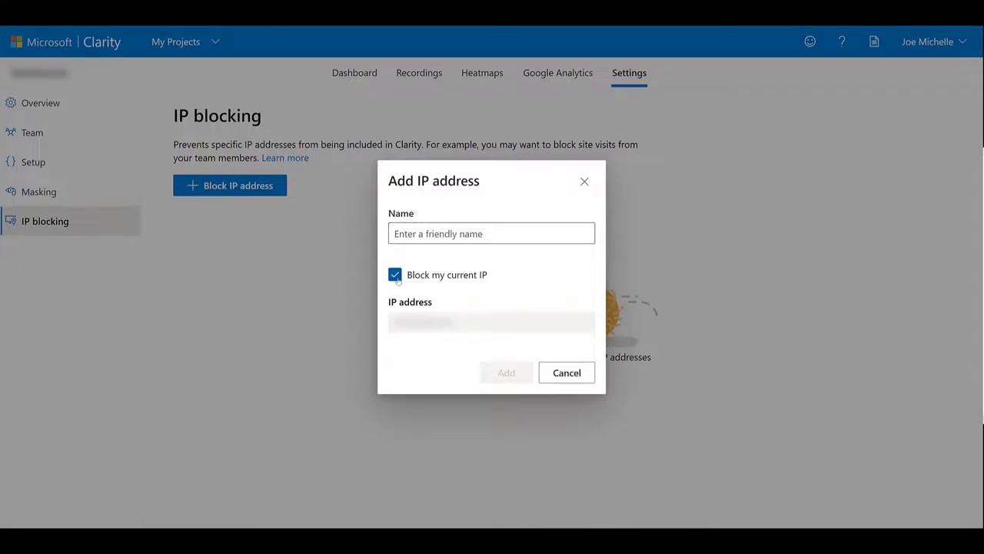
pyautogui.click(395, 275)
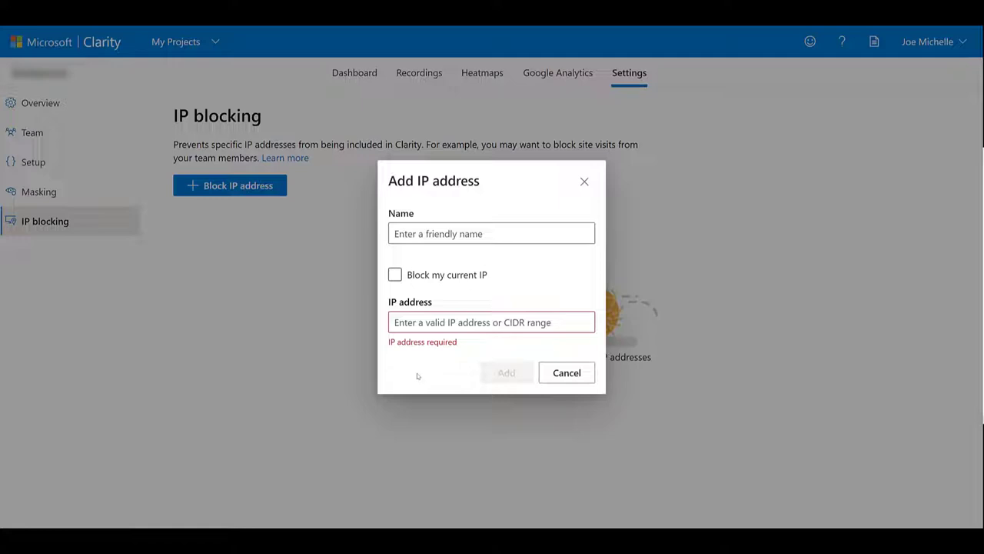
# - Cancel the IP form, view the Dashboard (84 sessions, 68 users), and download the dead clicks data
pyautogui.click(573, 379)
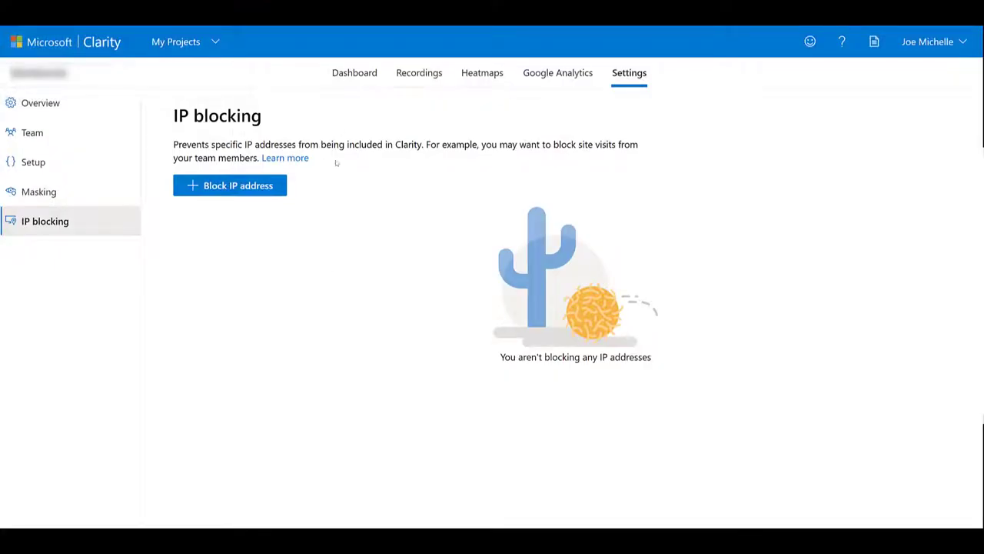
pyautogui.click(350, 77)
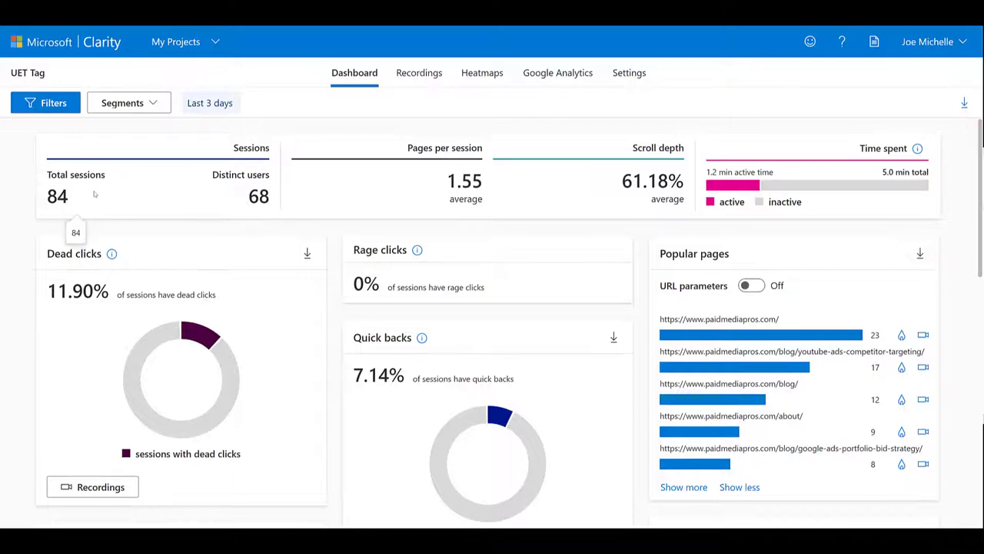
pyautogui.moveTo(223, 197)
pyautogui.click(307, 254)
# - Open the recordings filtered to Quick backs: Yes and play the first session's replay
pyautogui.scroll(-2, 323, 276)
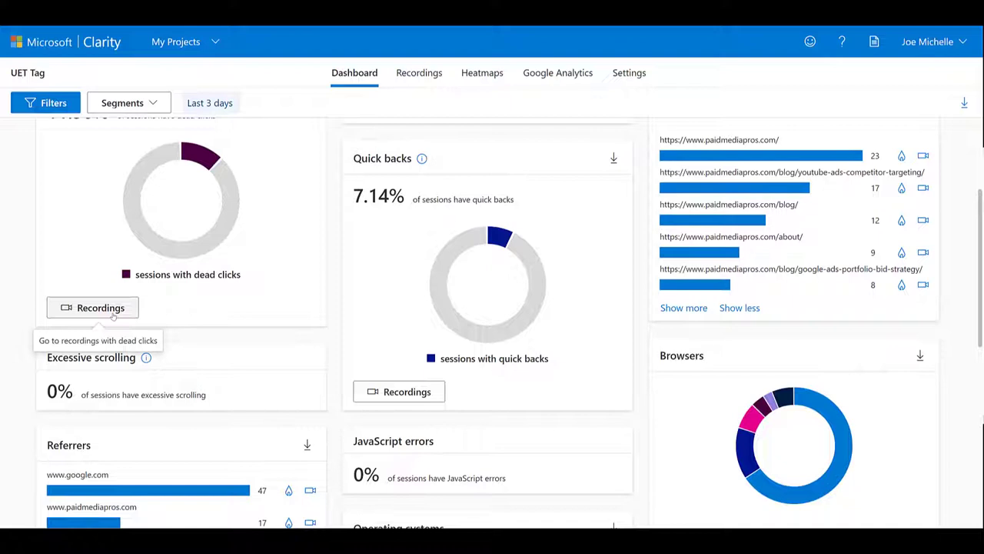
pyautogui.scroll(1, 113, 316)
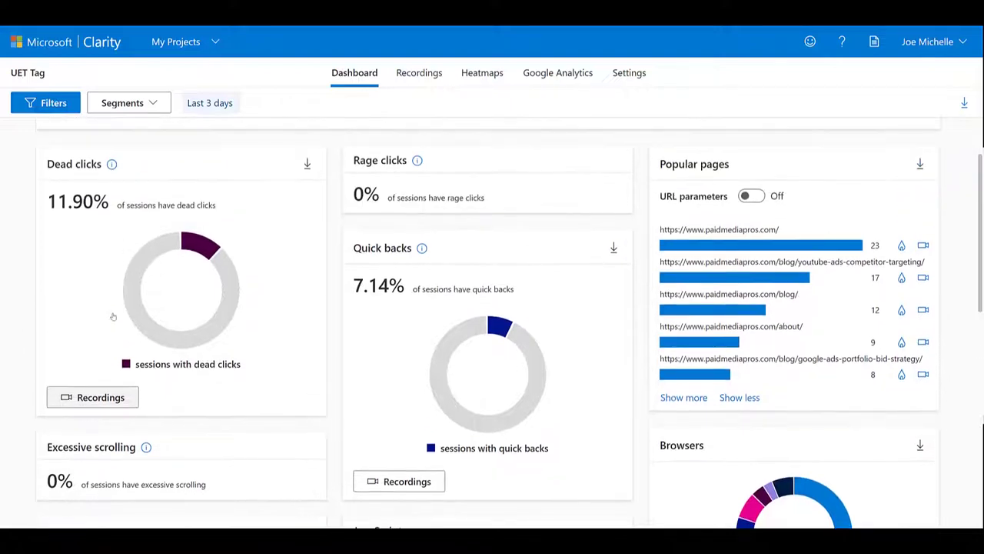
pyautogui.click(405, 482)
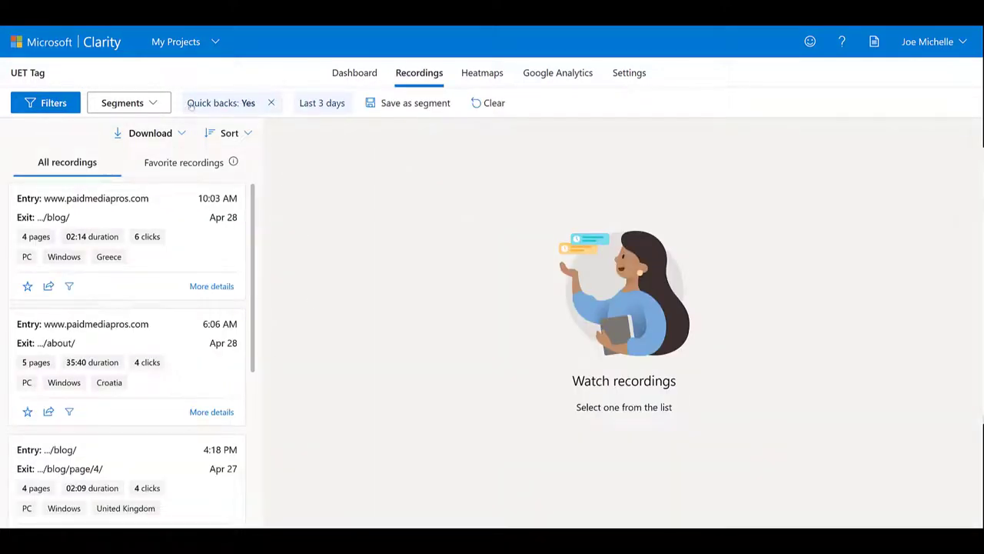
pyautogui.click(193, 256)
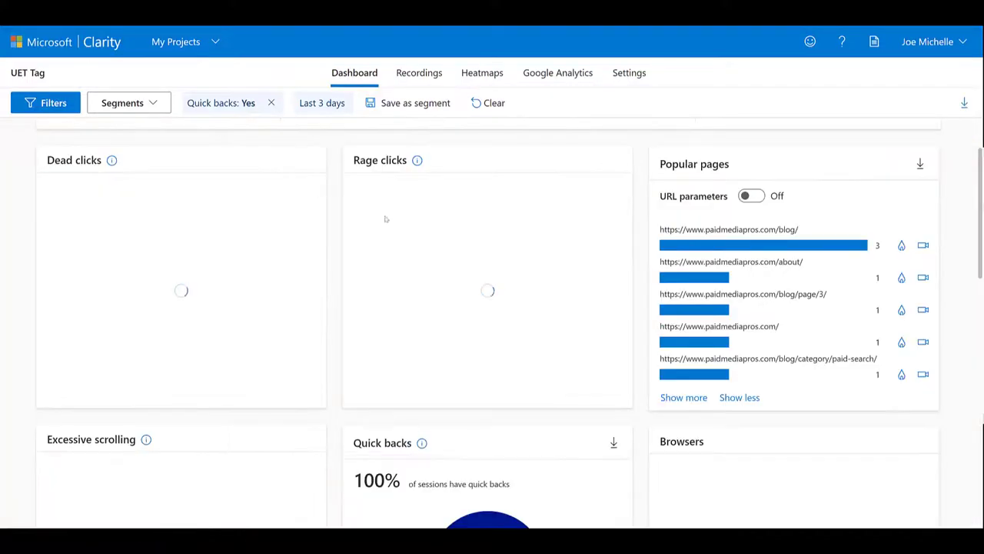
# - Remove the Quick backs: Yes filter so the dashboard shows all 84 sessions
pyautogui.scroll(-4, 408, 211)
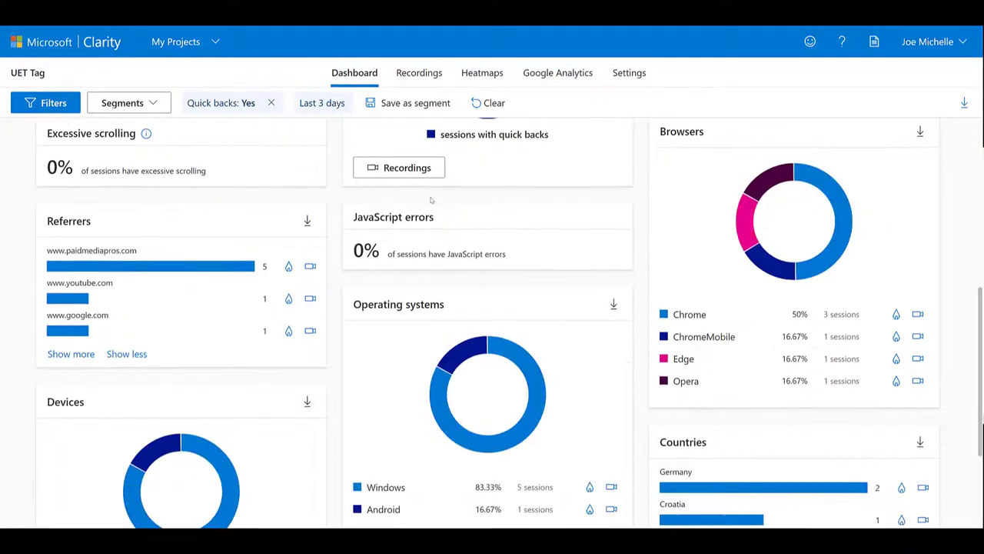
pyautogui.scroll(-3, 432, 200)
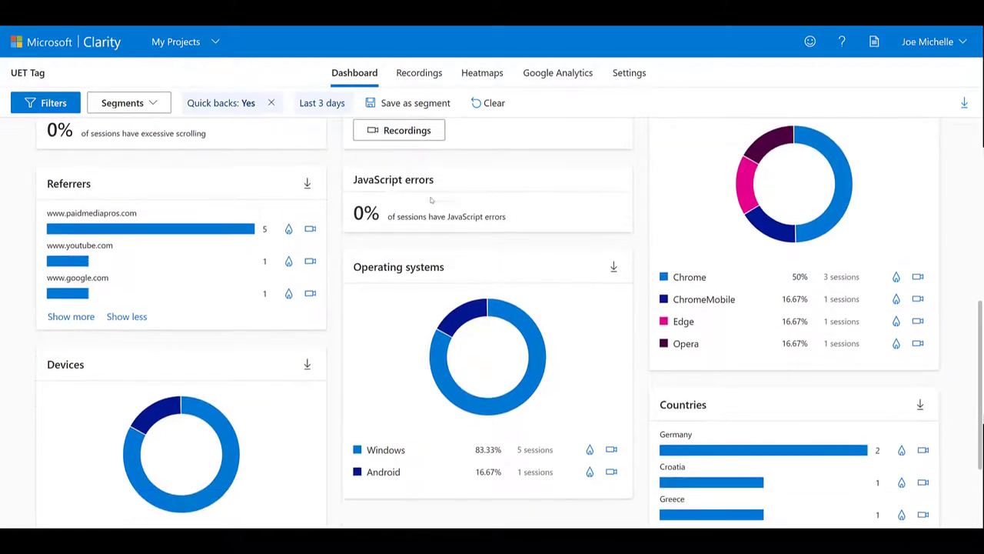
pyautogui.scroll(-2, 432, 200)
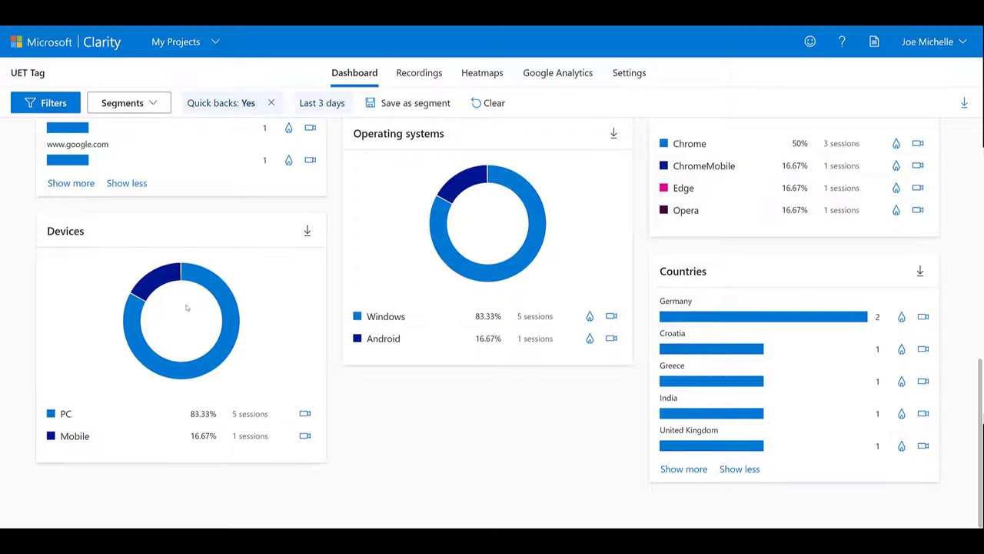
pyautogui.scroll(2, 187, 305)
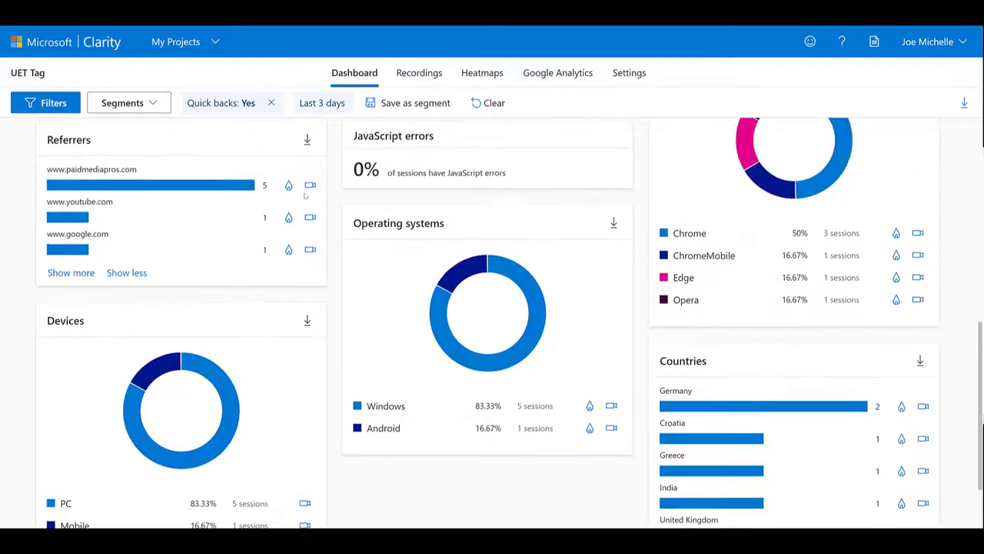
pyautogui.click(271, 103)
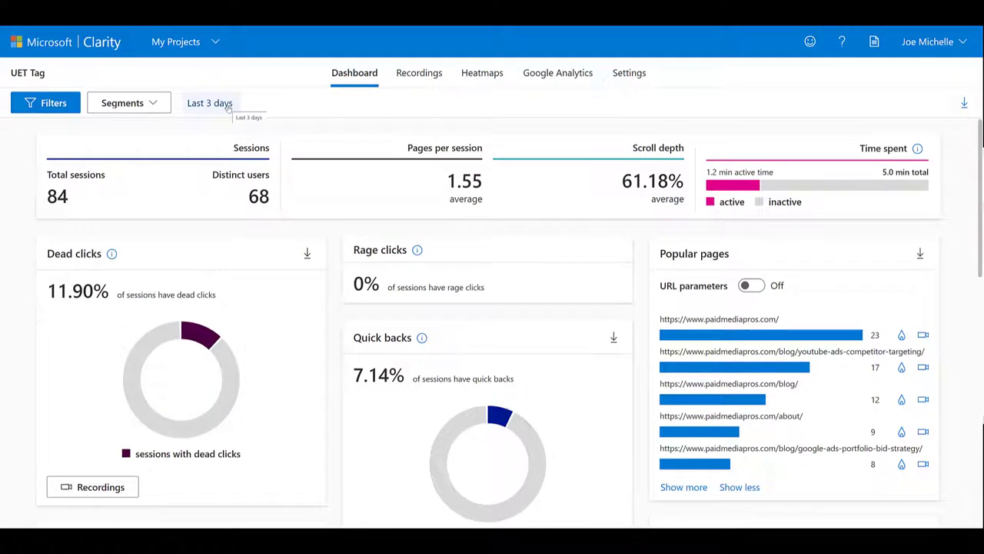
# - Browse the full dashboard Filters panel, including the Path and Traffic filters
pyautogui.click(229, 106)
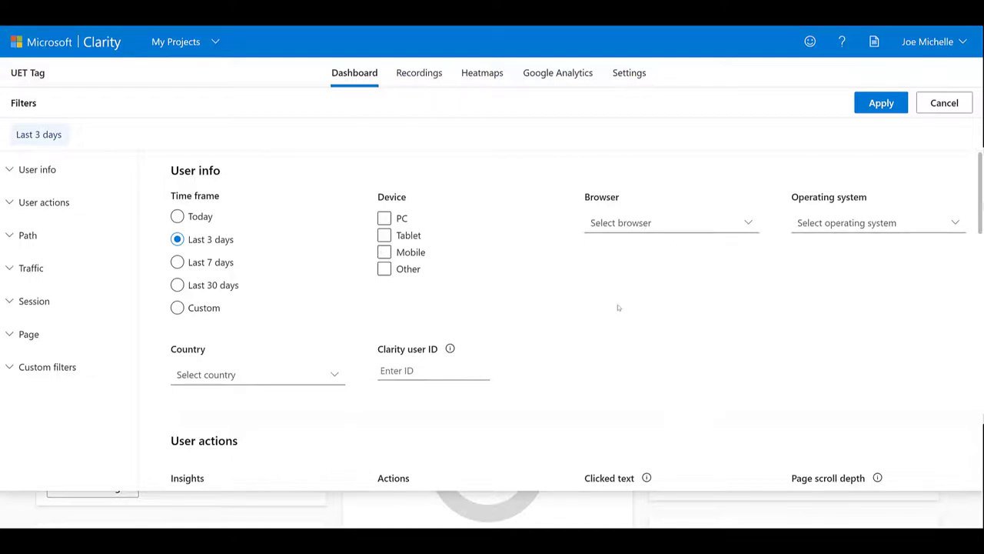
pyautogui.scroll(-5, 451, 302)
pyautogui.scroll(-4, 451, 302)
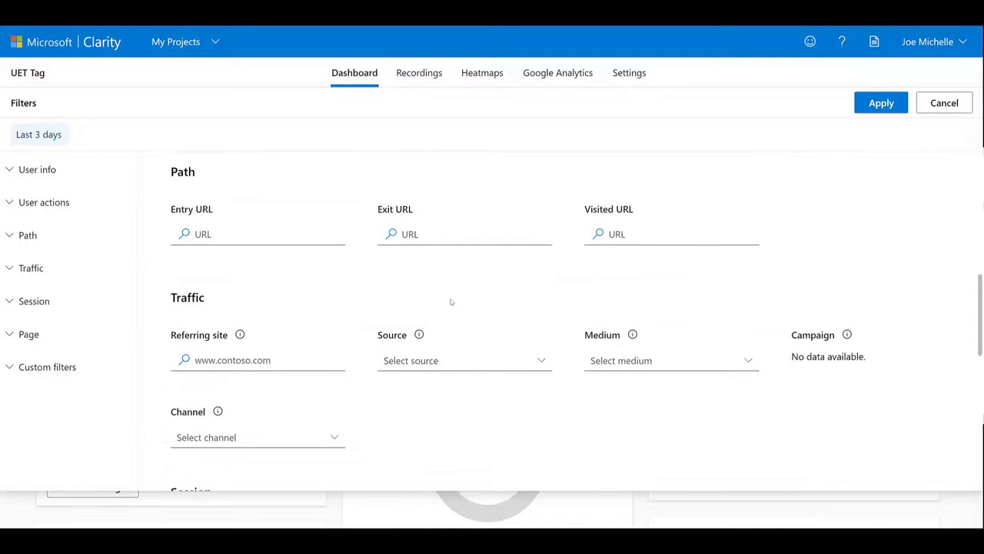
pyautogui.scroll(-4, 451, 302)
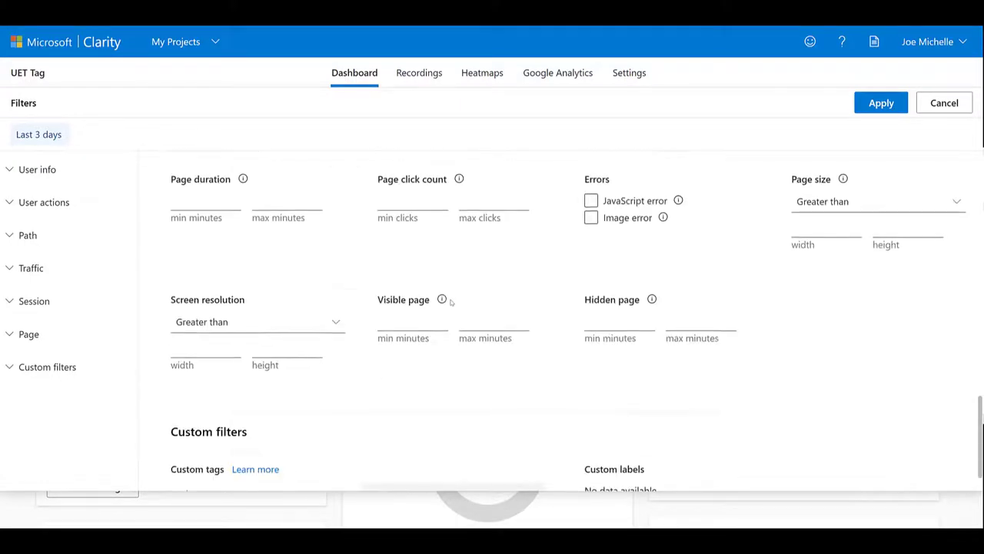
pyautogui.moveTo(445, 301)
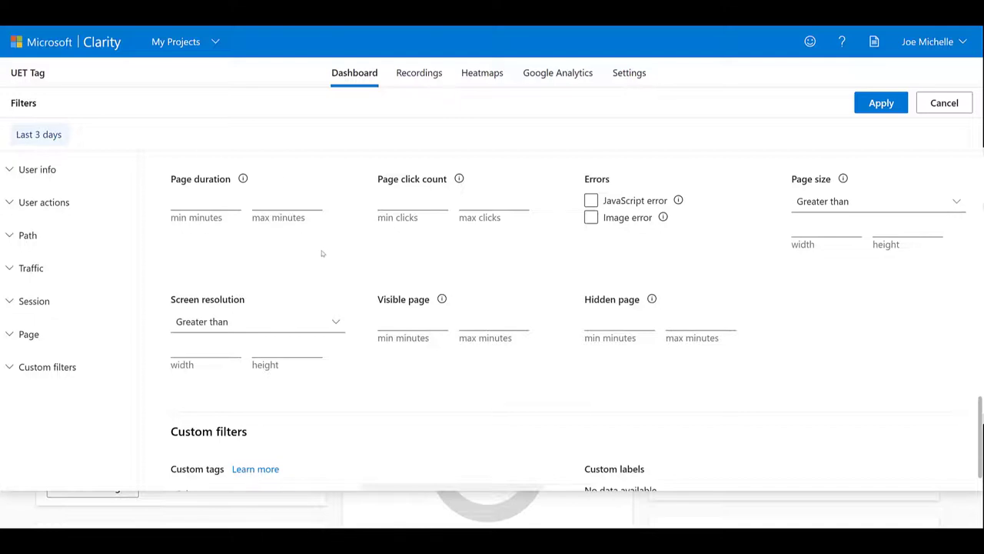
pyautogui.scroll(-1, 321, 254)
pyautogui.scroll(5, 326, 249)
pyautogui.scroll(3, 326, 249)
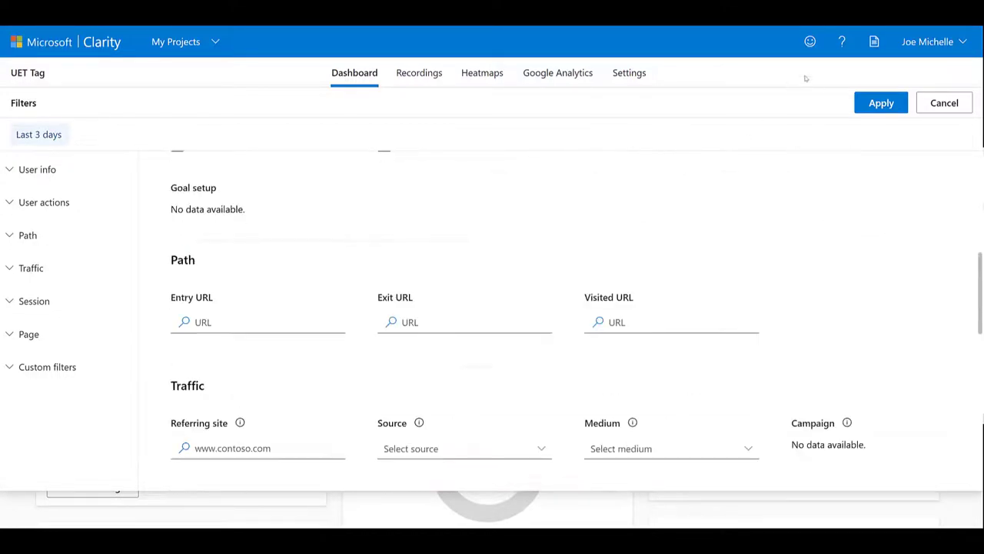
# - Filter the dashboard to Device: PC for the last 3 days
pyautogui.click(951, 105)
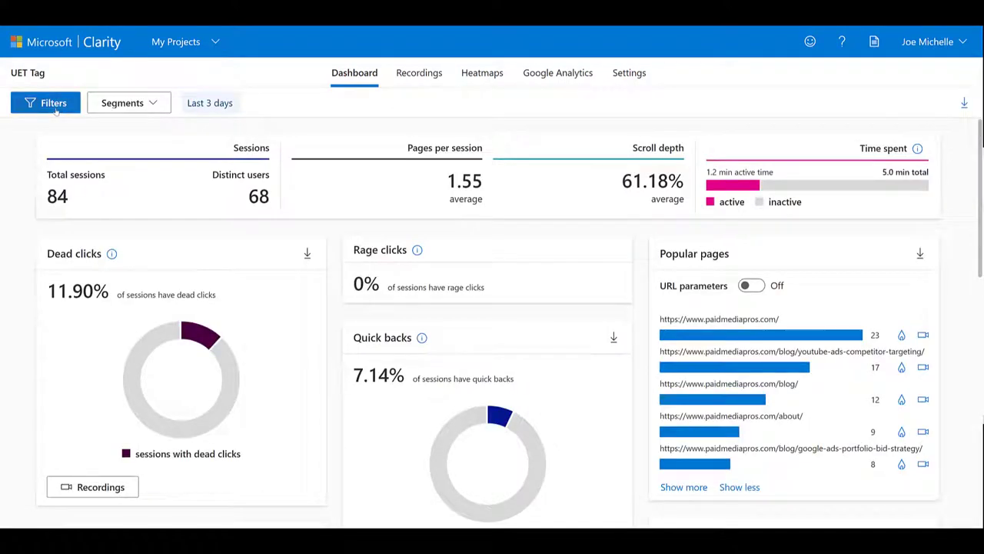
pyautogui.click(56, 107)
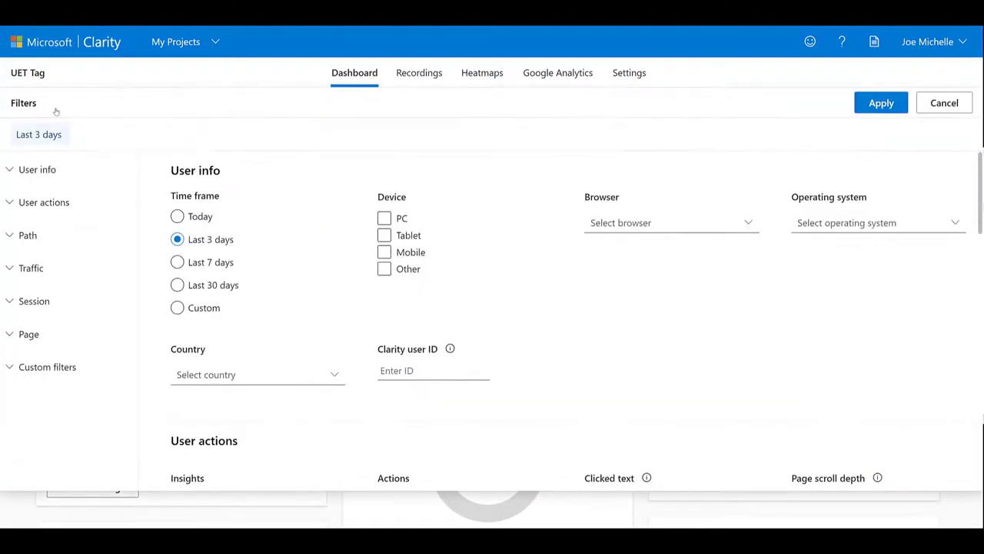
pyautogui.click(384, 218)
pyautogui.click(902, 106)
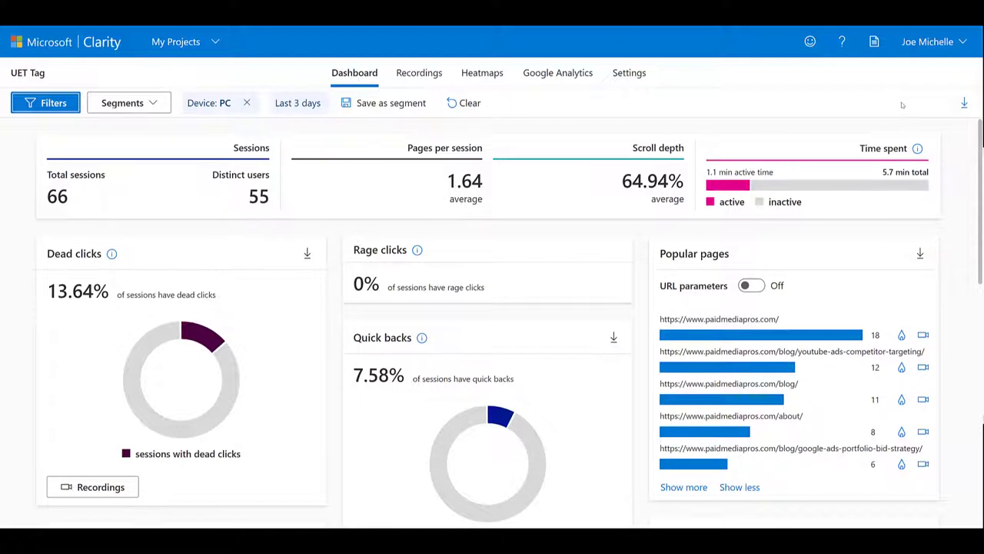
# - Save the PC filter as a new segment named PC and review the saved segments list
pyautogui.click(396, 113)
pyautogui.click(520, 317)
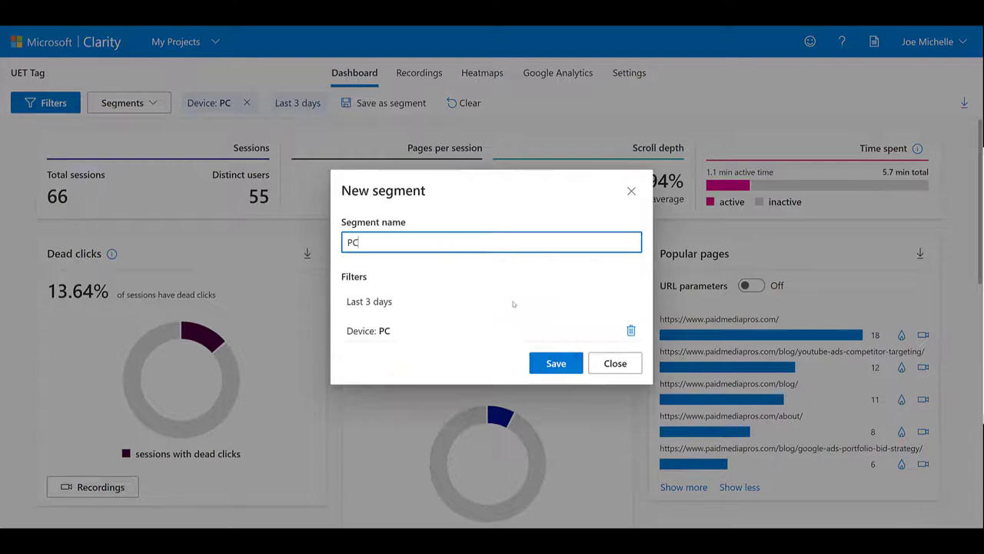
pyautogui.click(563, 369)
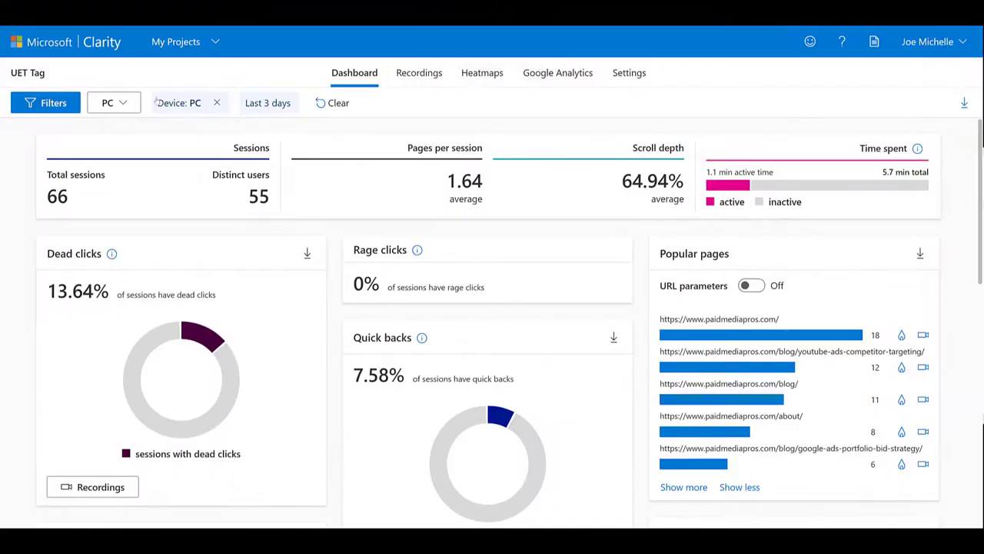
pyautogui.click(114, 103)
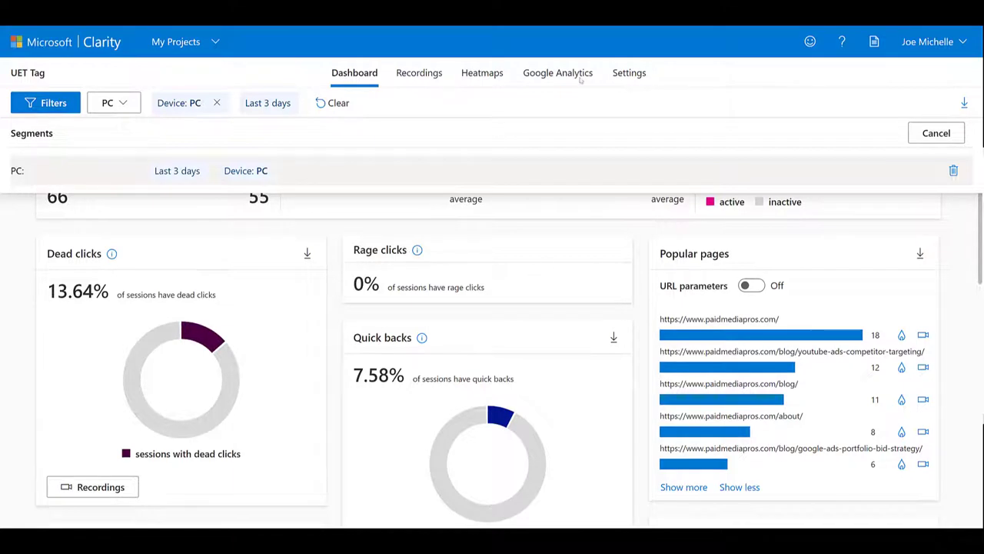
pyautogui.click(531, 90)
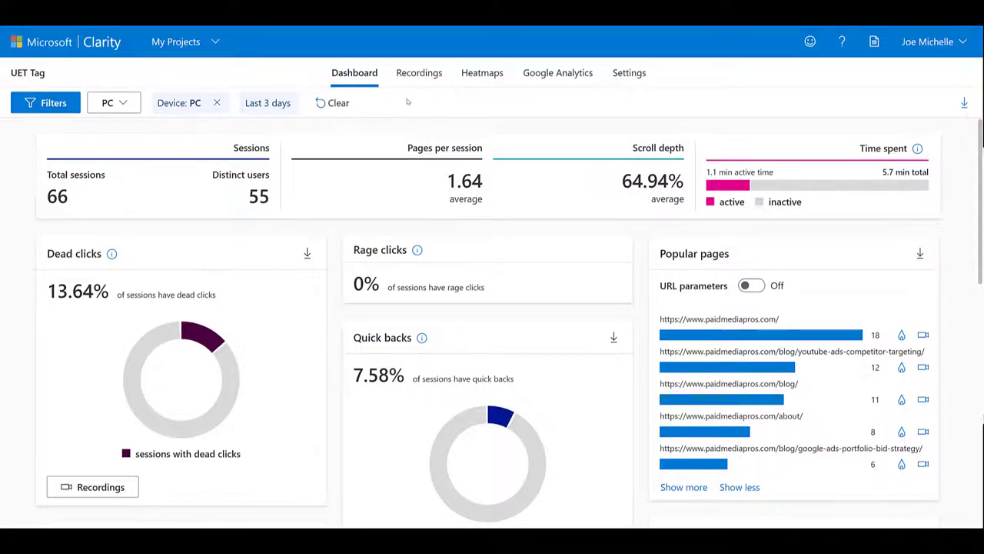
# - Sort the PC recordings by Pages: High to low and play the top 8-page session
pyautogui.click(419, 72)
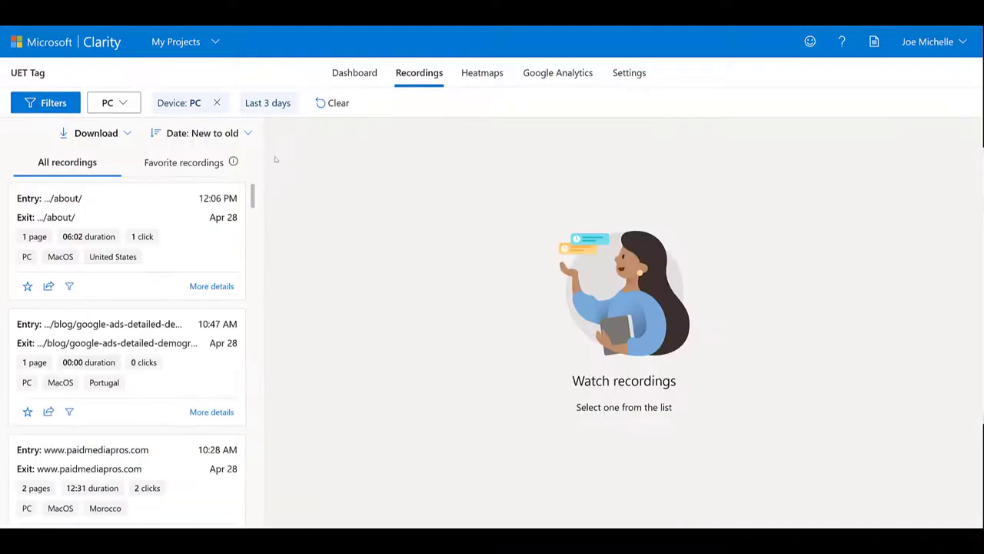
pyautogui.click(234, 137)
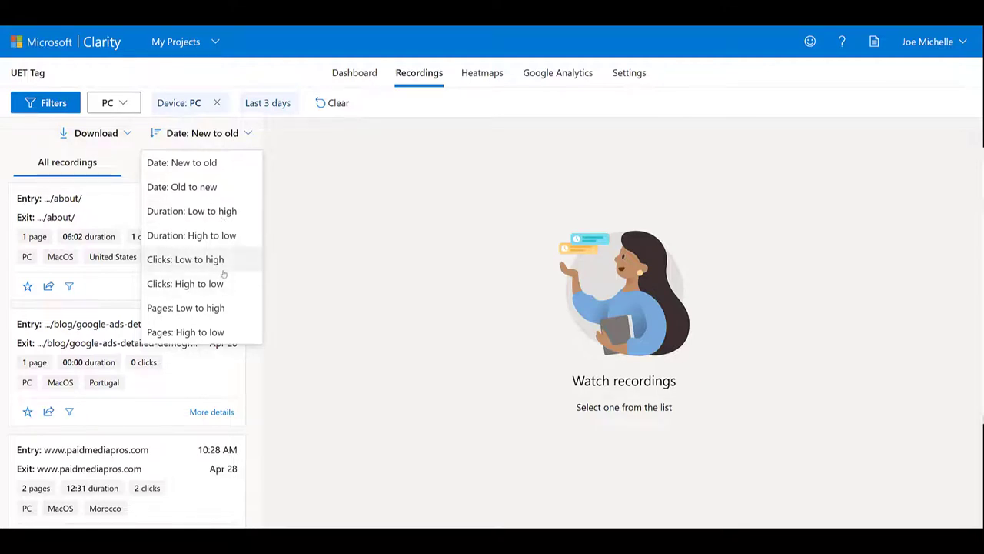
pyautogui.click(212, 331)
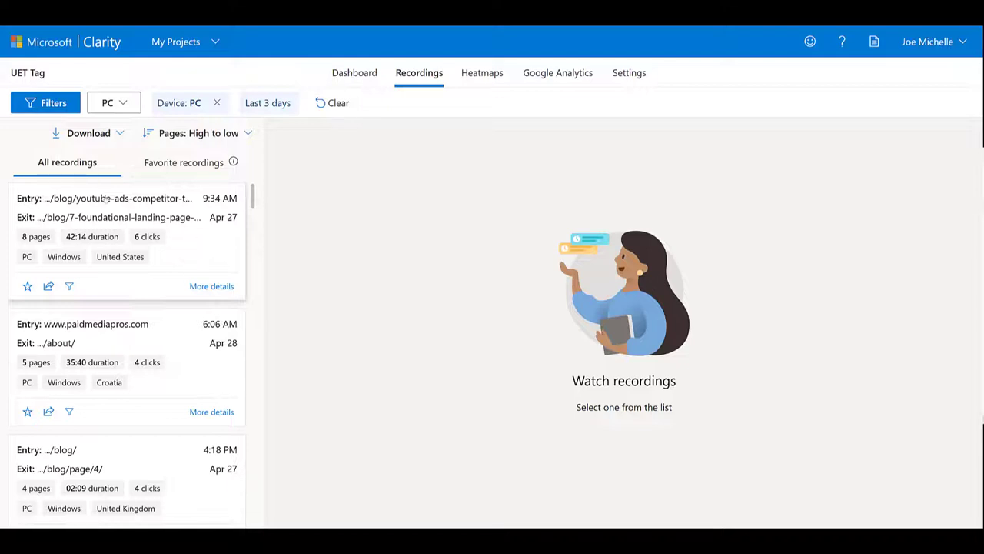
pyautogui.click(222, 256)
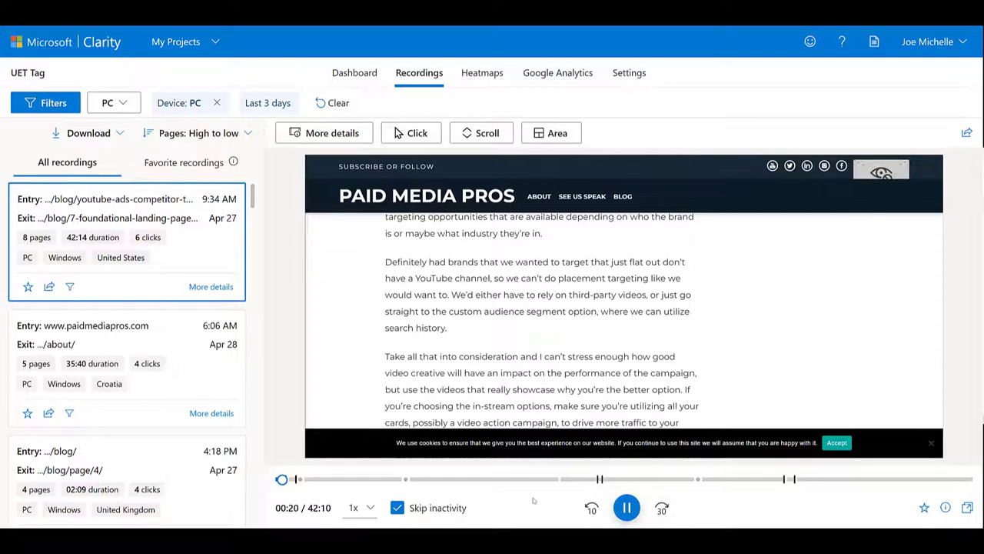
pyautogui.click(371, 509)
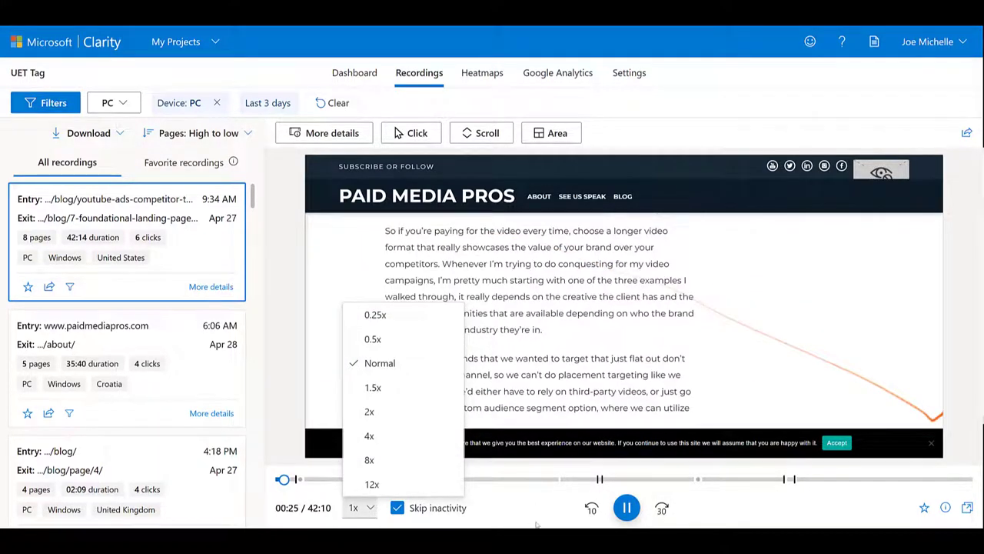
pyautogui.click(537, 525)
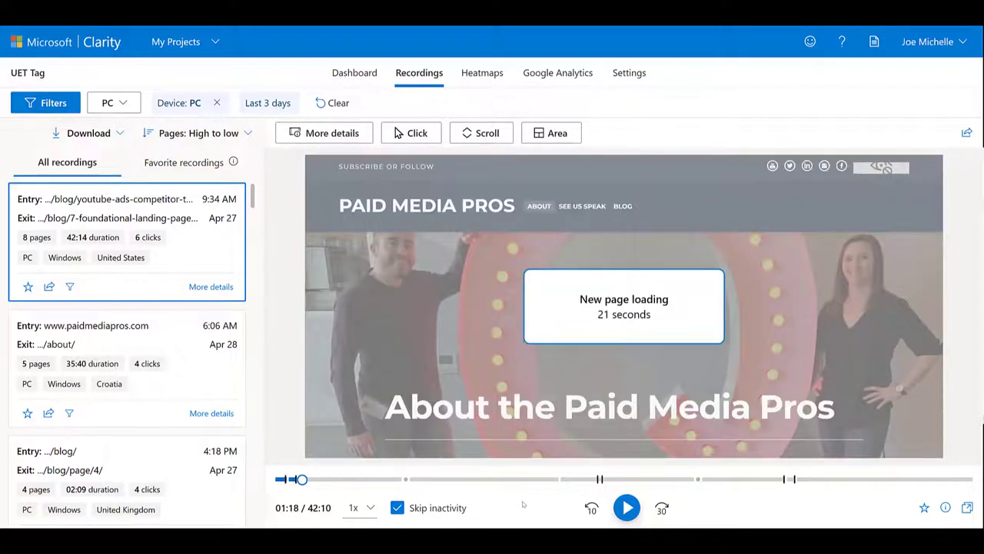
pyautogui.click(397, 508)
pyautogui.click(398, 509)
# - Show the competitor-targeting post's click heatmap and check the ABOUT link's 1 click (33.33%)
pyautogui.click(324, 133)
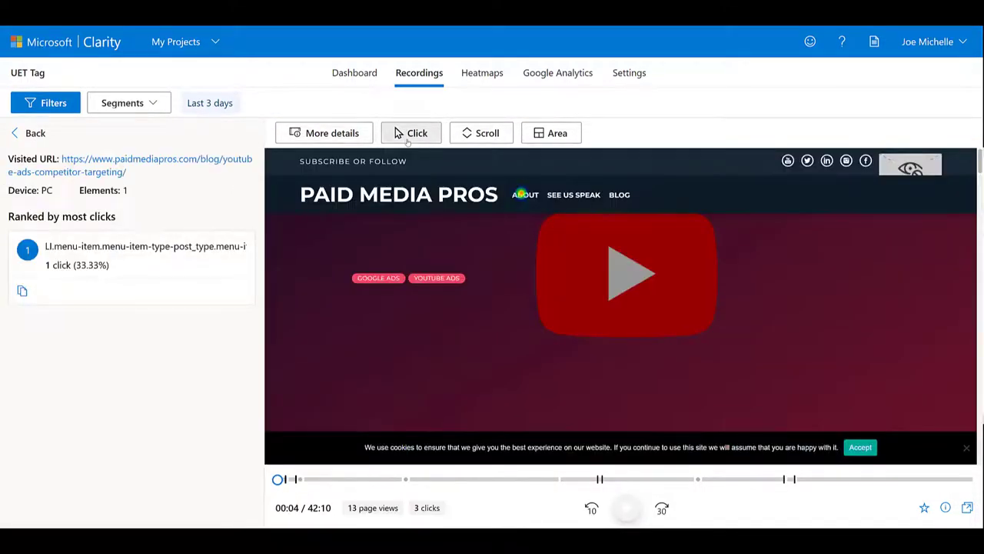
pyautogui.click(515, 195)
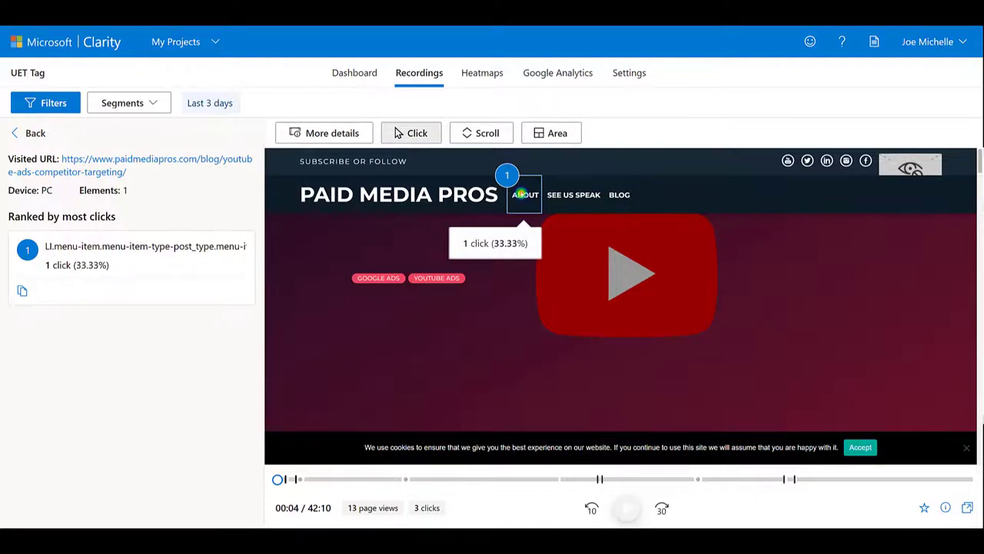
pyautogui.scroll(-5, 507, 338)
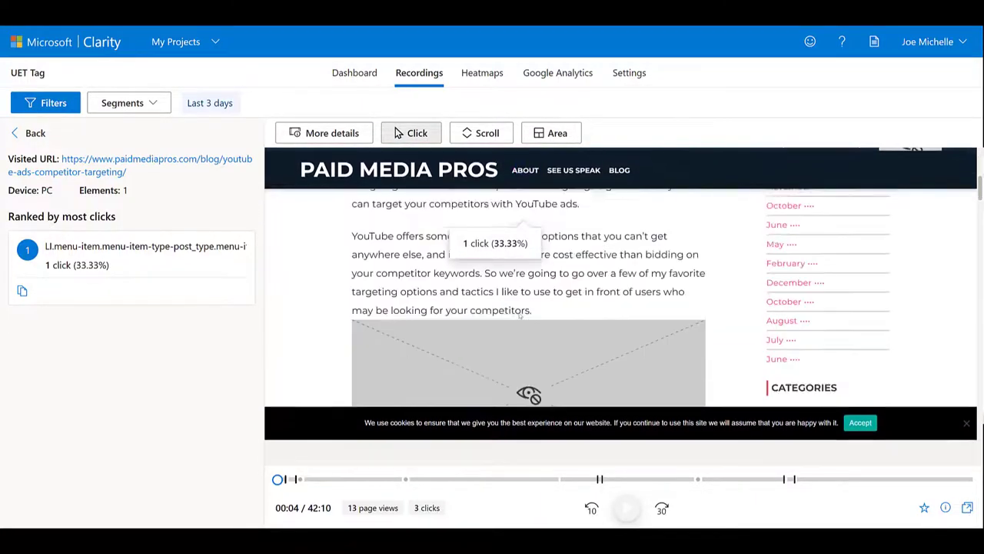
pyautogui.scroll(-10, 668, 320)
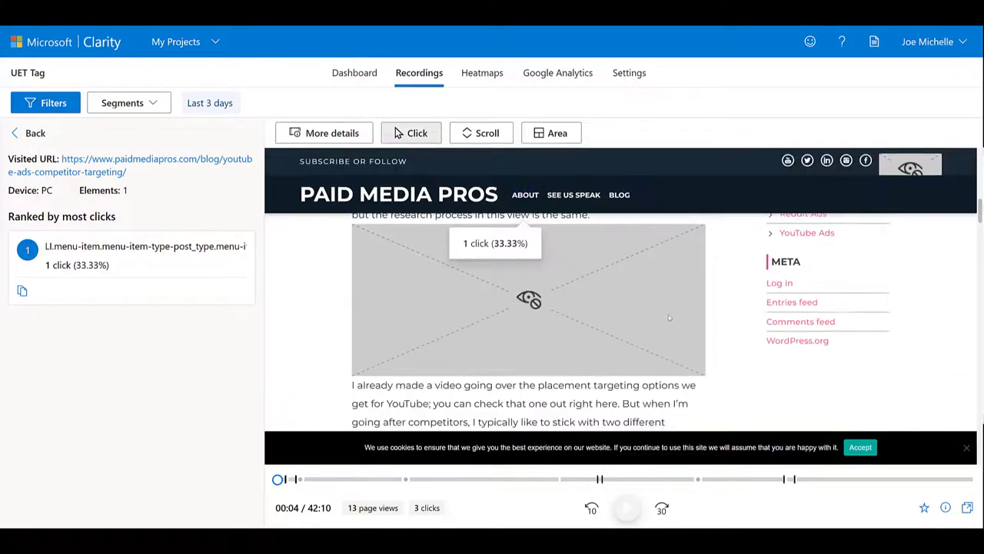
pyautogui.scroll(-10, 668, 318)
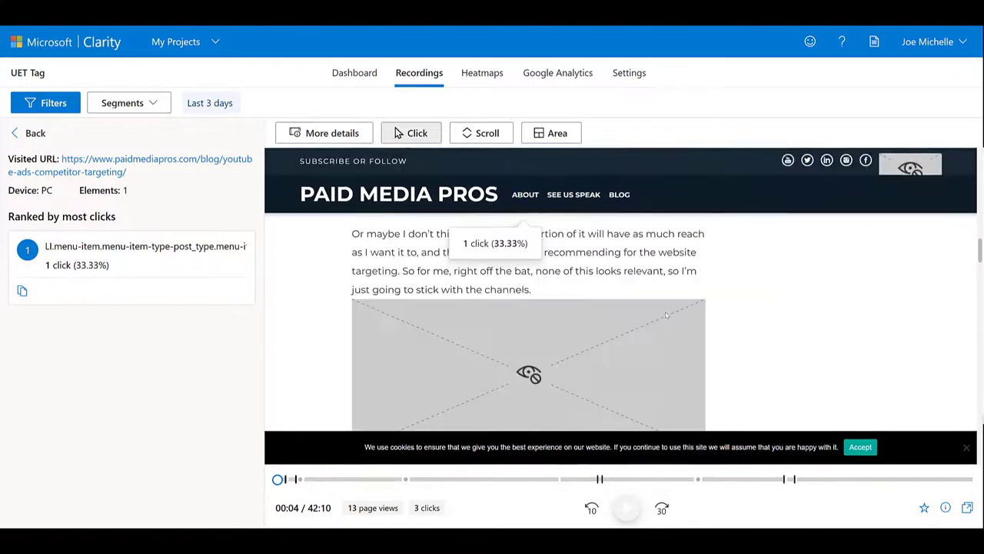
pyautogui.scroll(-4, 666, 314)
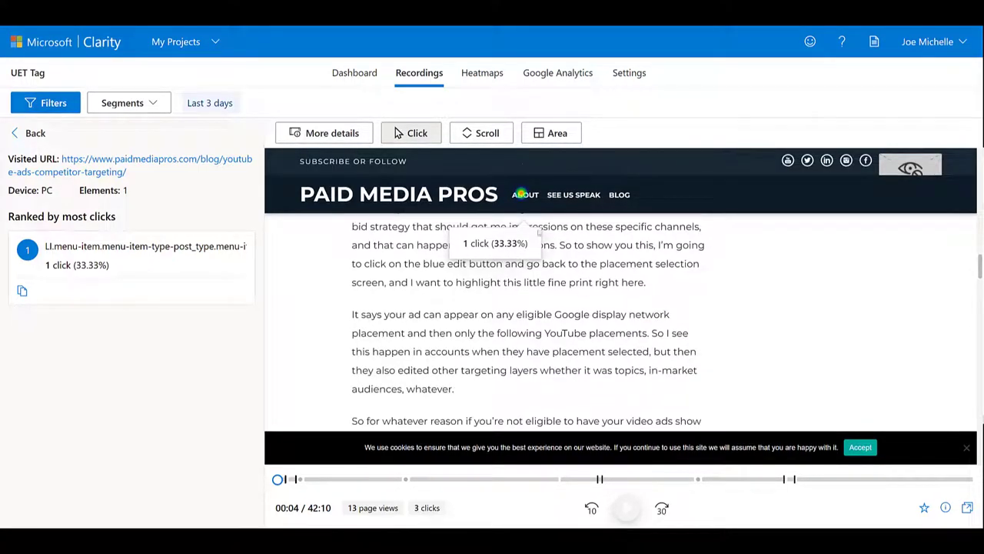
# - Show the post's scroll heatmap and scroll its data, where reach drops to 61.54% at 50%
pyautogui.click(484, 134)
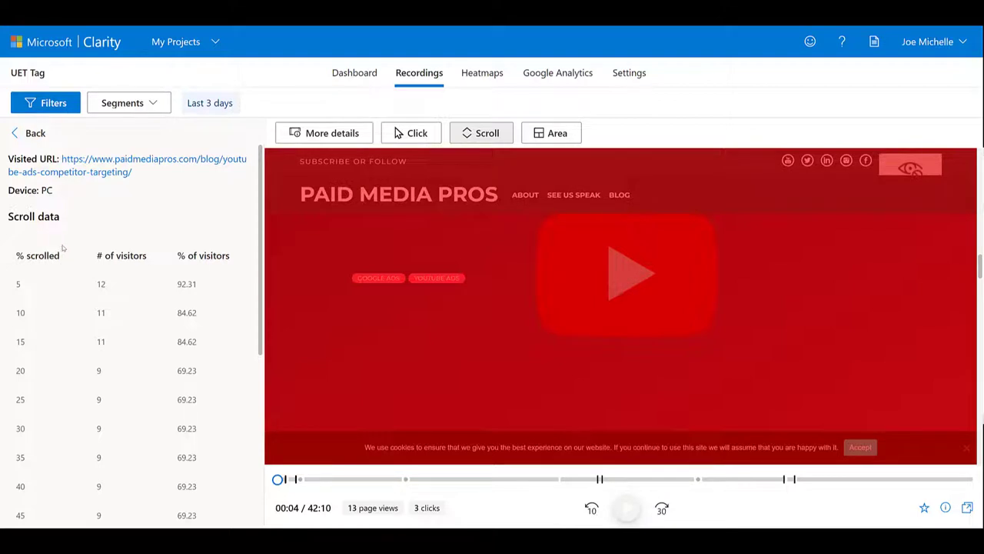
pyautogui.scroll(-5, 70, 243)
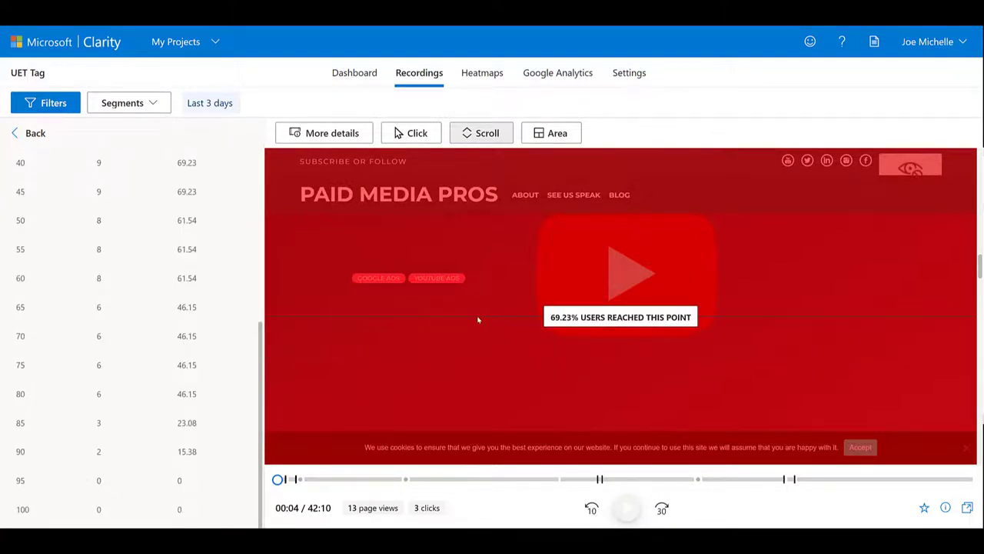
pyautogui.scroll(-5, 479, 319)
pyautogui.scroll(-3, 479, 320)
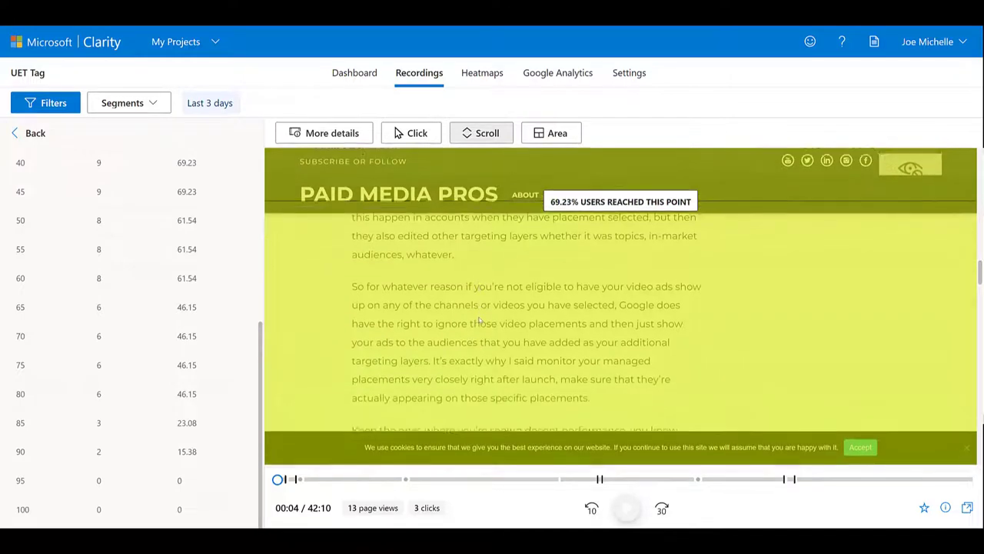
pyautogui.scroll(-5, 480, 324)
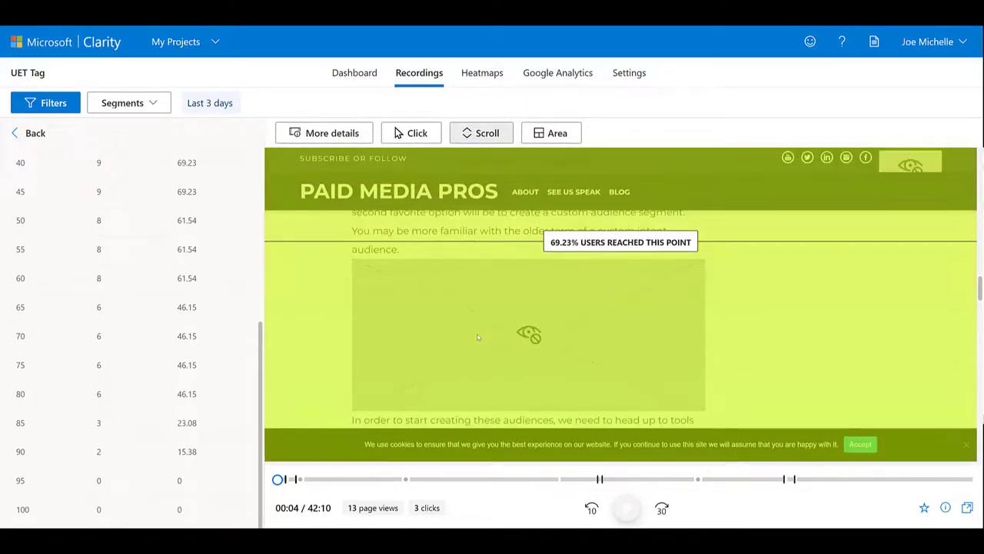
pyautogui.scroll(-2, 477, 337)
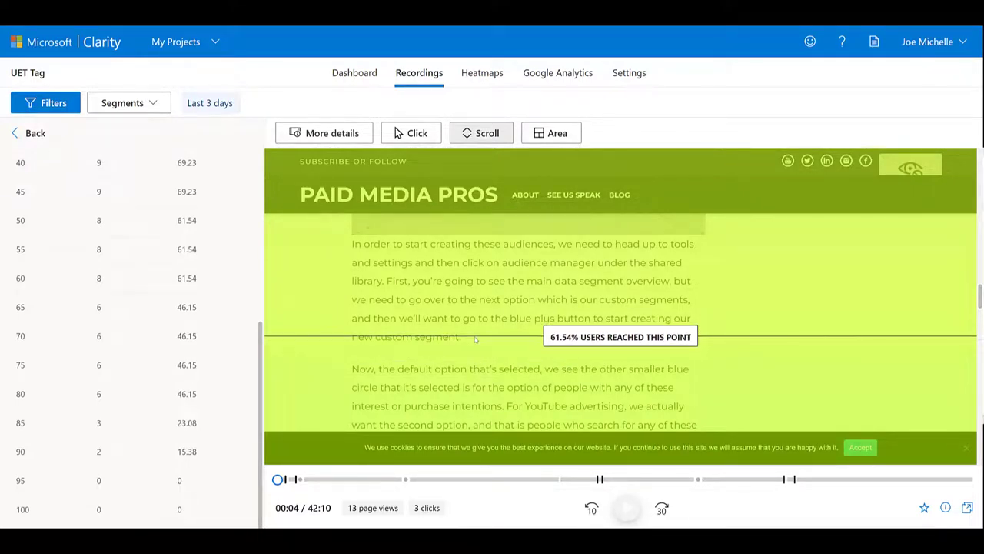
pyautogui.scroll(-3, 477, 335)
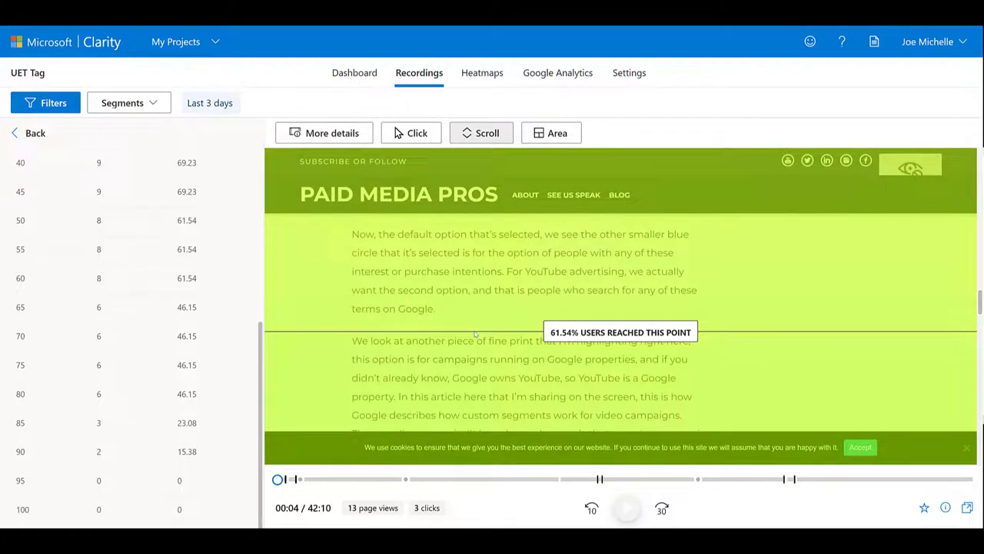
# - View the post's area heatmap, then go back to the recordings list
pyautogui.click(537, 137)
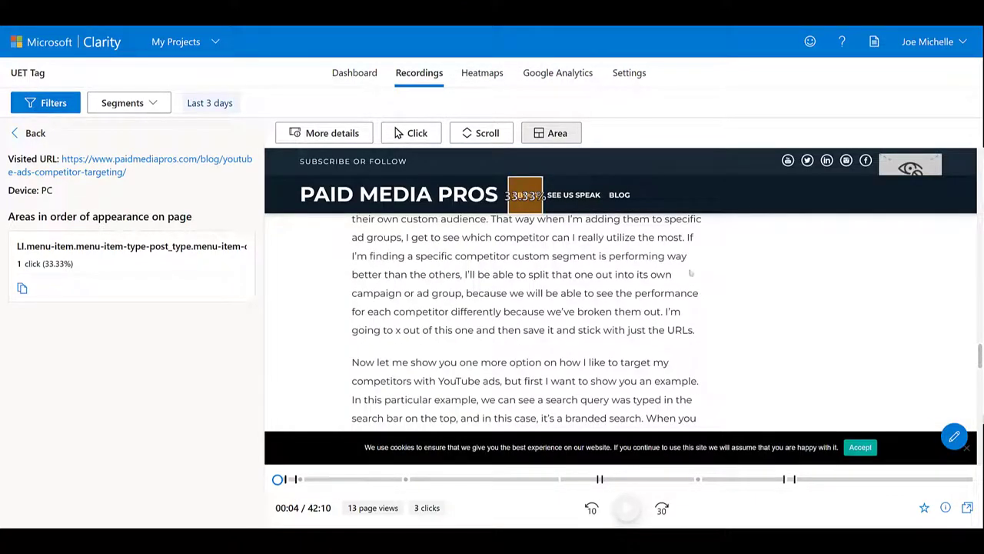
pyautogui.click(35, 133)
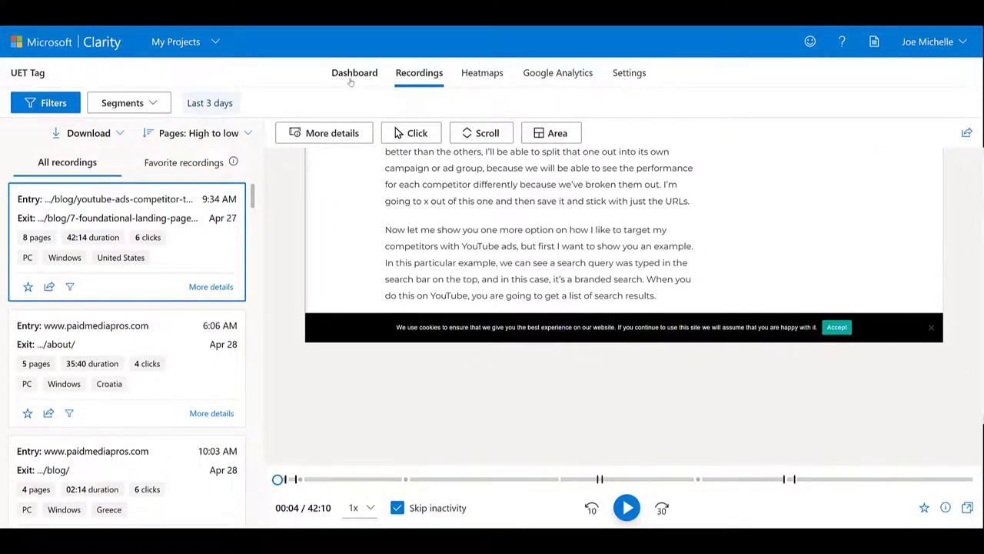
# - Play the first recording from the recordings list and pause it at 02:13 on the About page
pyautogui.click(350, 77)
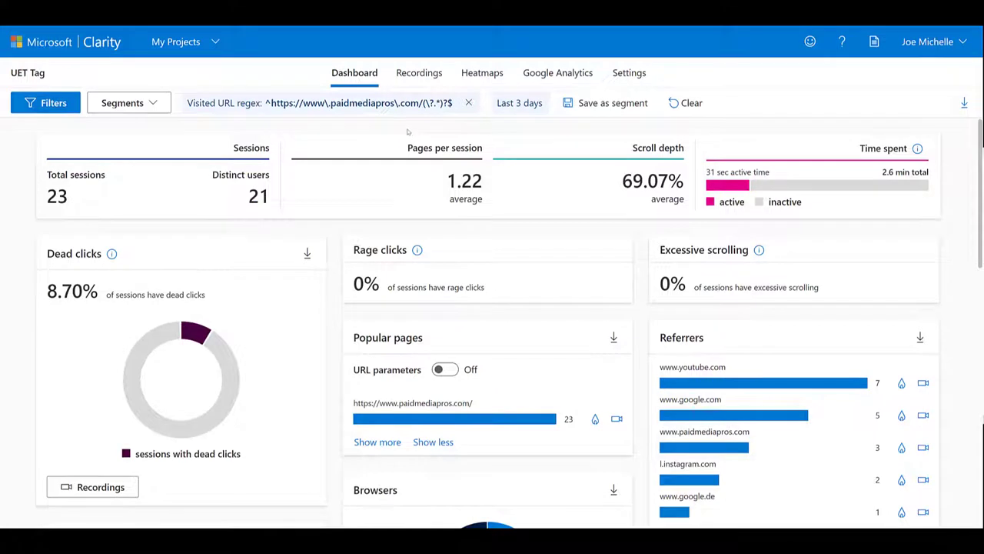
pyautogui.click(422, 75)
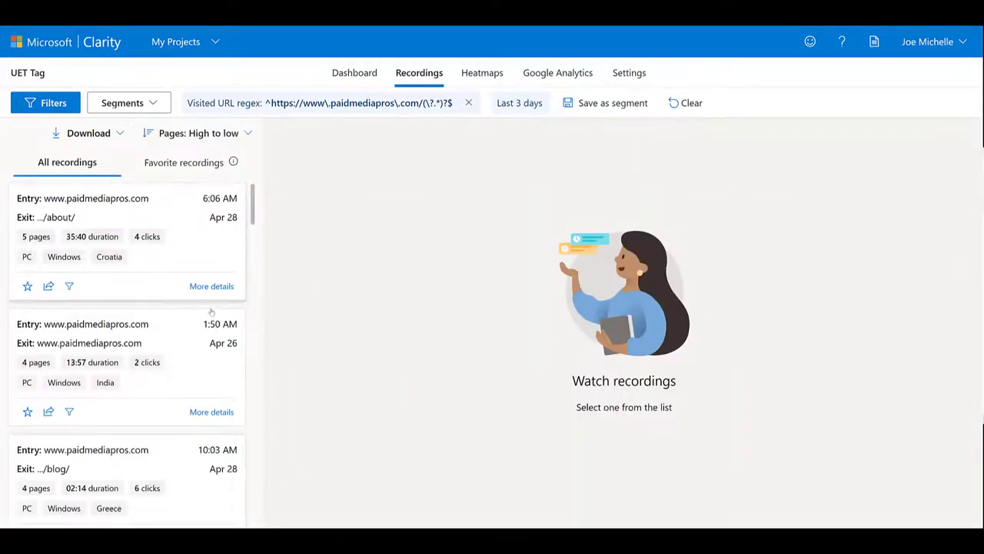
pyautogui.click(190, 243)
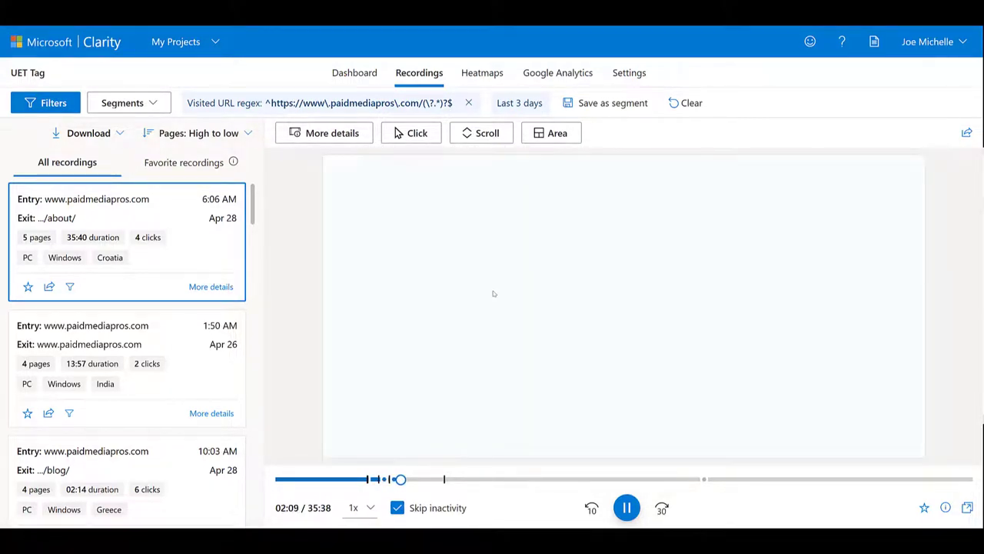
pyautogui.click(627, 507)
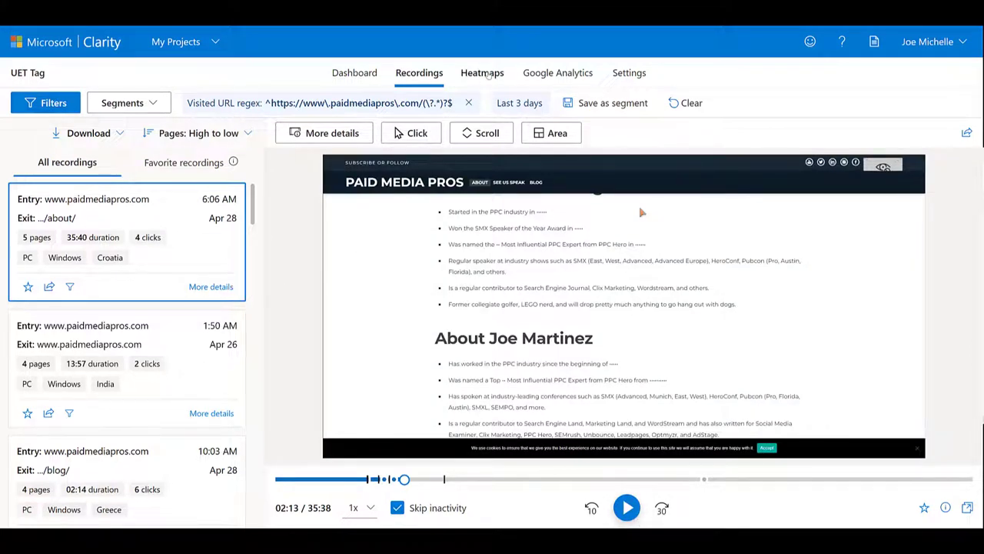
# - Show the site's click heatmap, previewing Dead and First clicks before settling on All clicks (159)
pyautogui.click(484, 73)
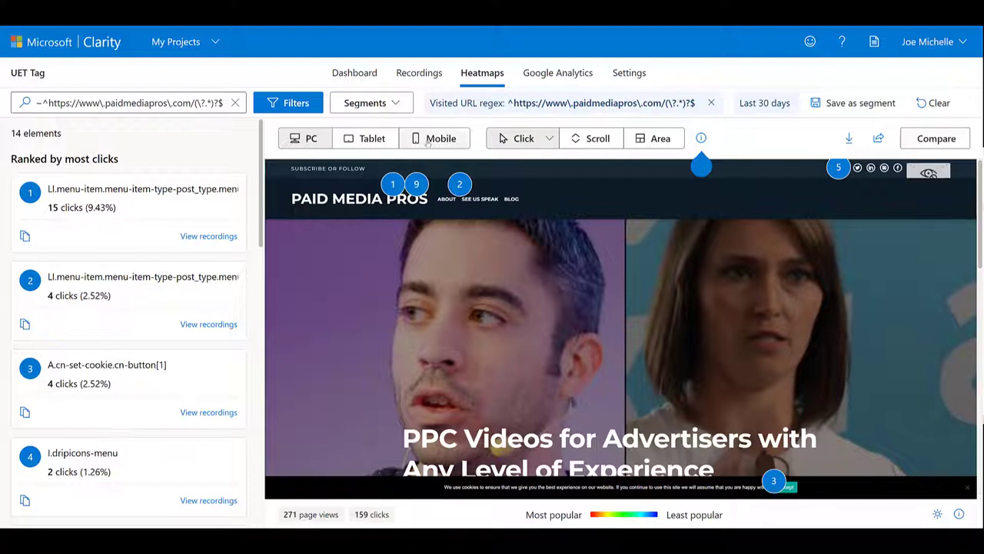
pyautogui.click(549, 140)
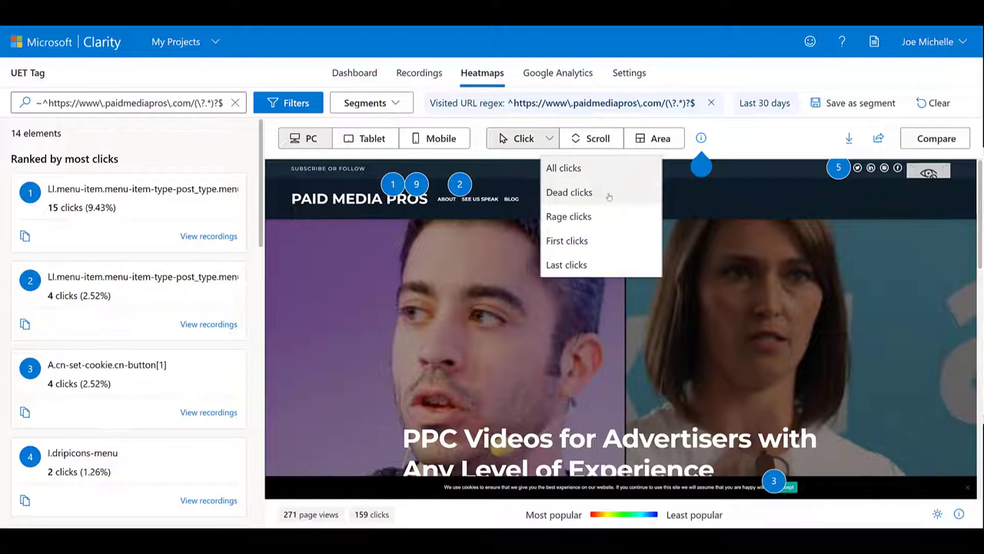
pyautogui.click(608, 194)
pyautogui.click(569, 138)
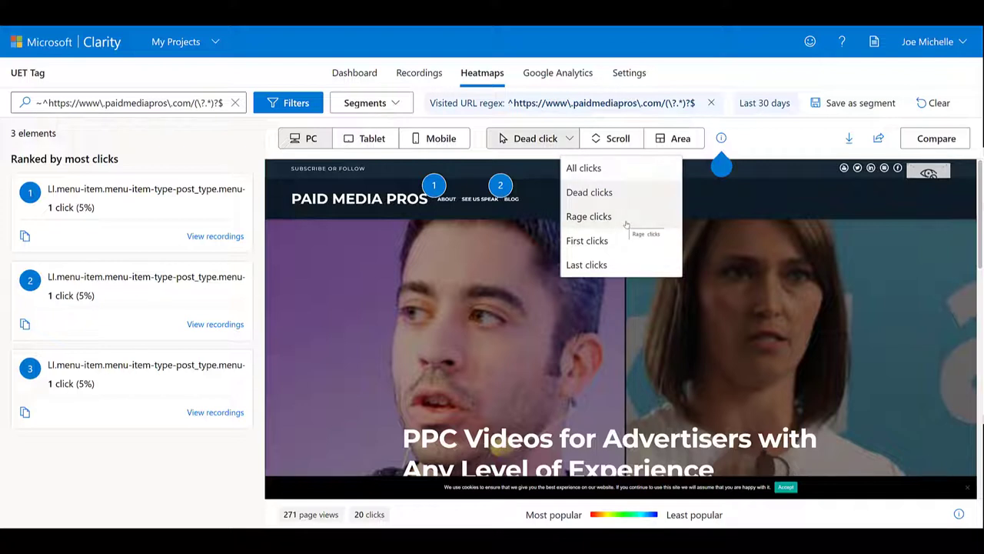
pyautogui.click(614, 242)
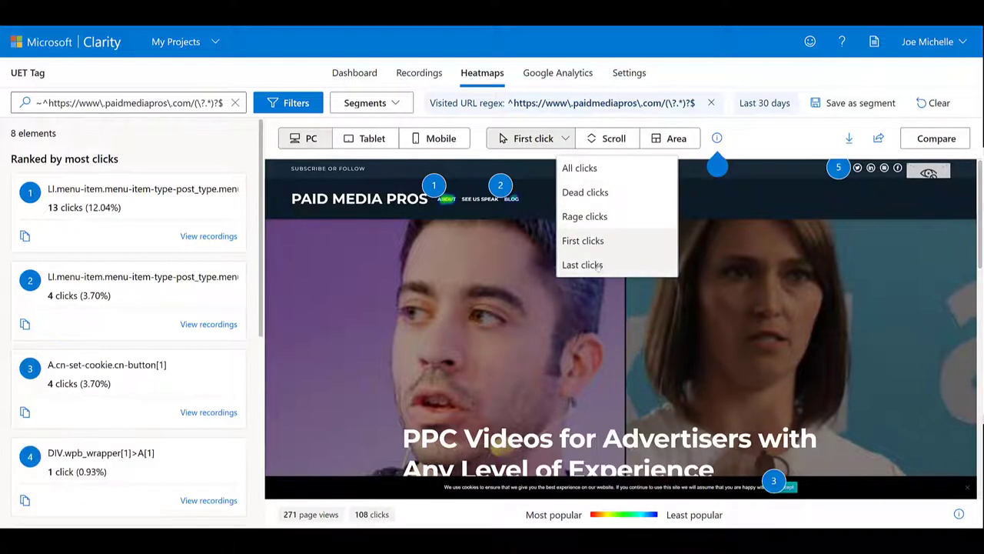
pyautogui.click(589, 169)
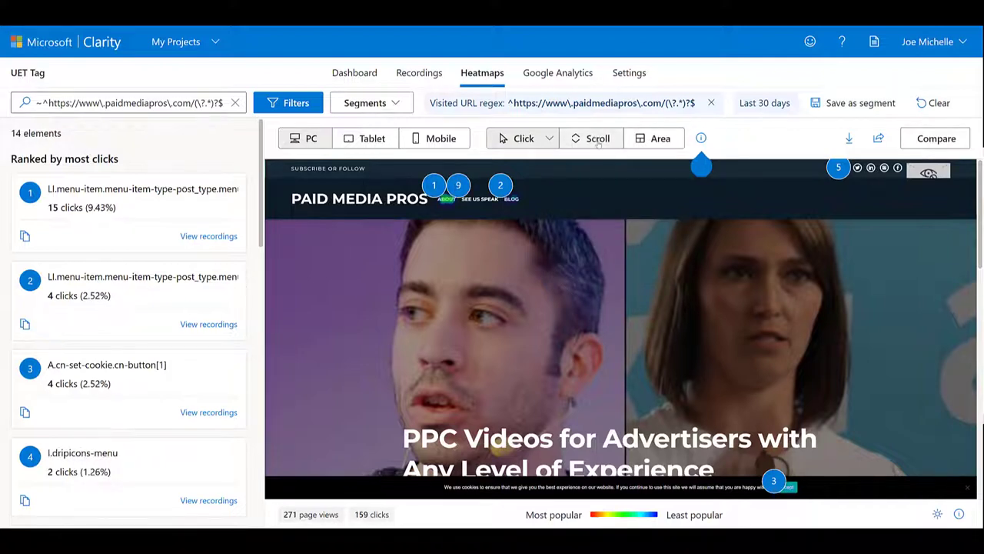
# - Show the homepage scroll heatmap, scrolling through its fold lines and back to the top
pyautogui.click(599, 141)
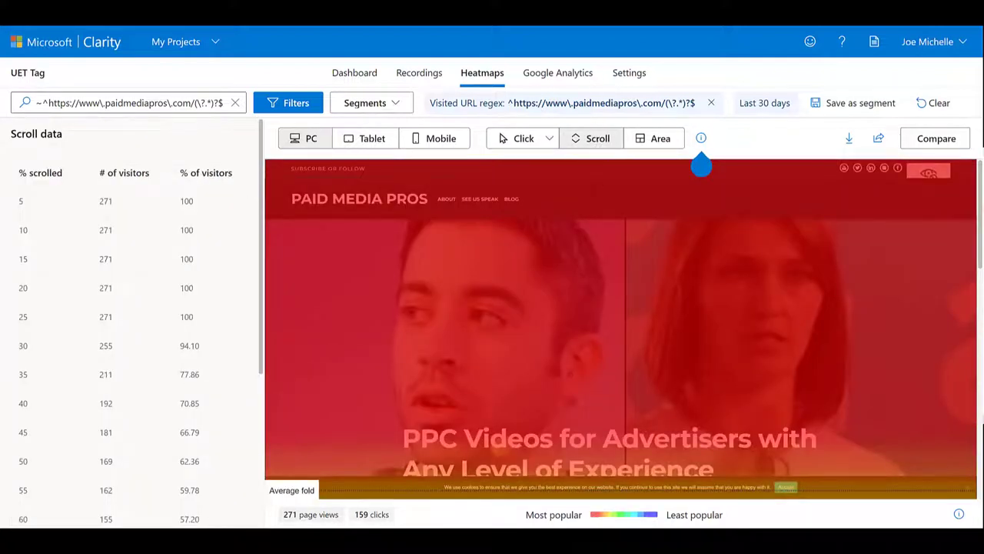
pyautogui.scroll(-2, 604, 204)
pyautogui.scroll(-3, 606, 215)
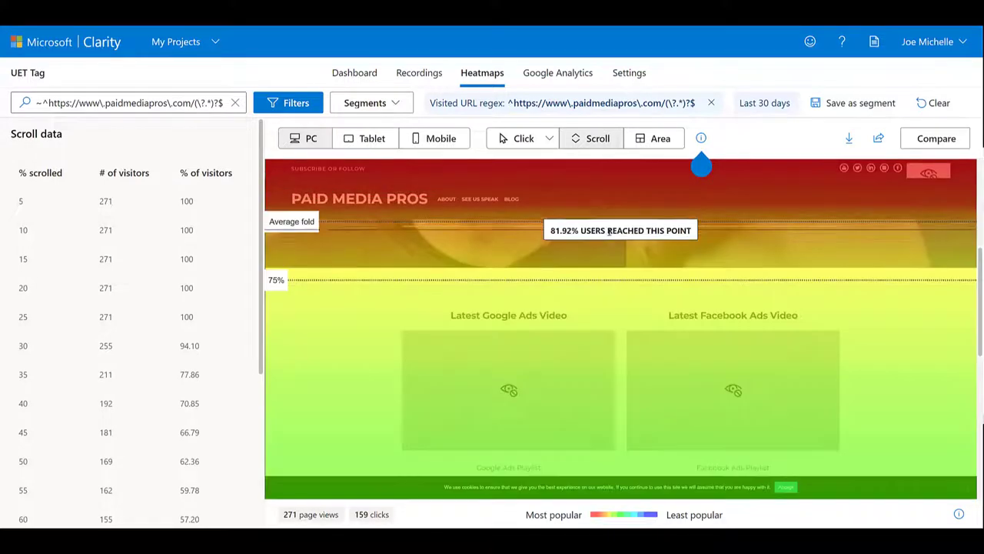
pyautogui.scroll(-4, 610, 243)
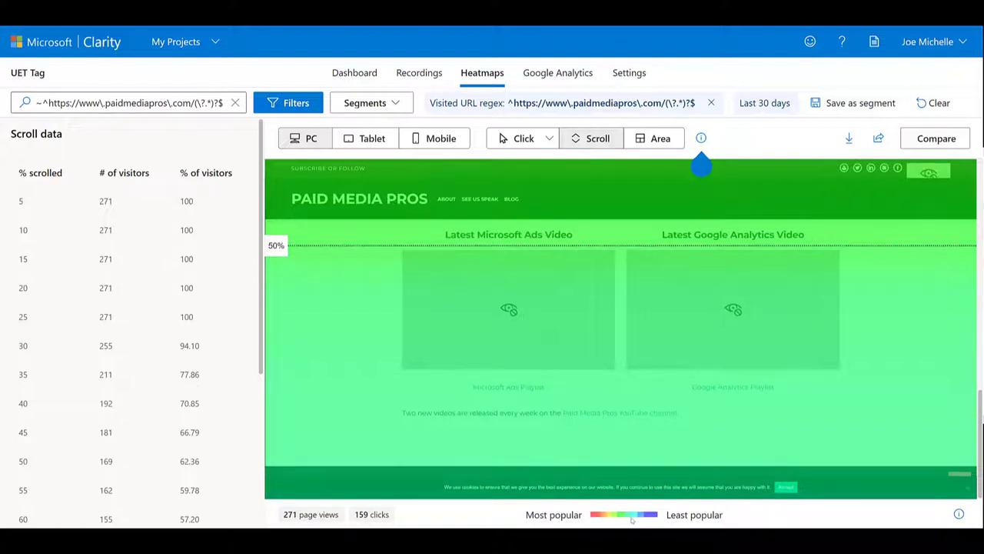
pyautogui.scroll(2, 635, 486)
pyautogui.scroll(10, 634, 486)
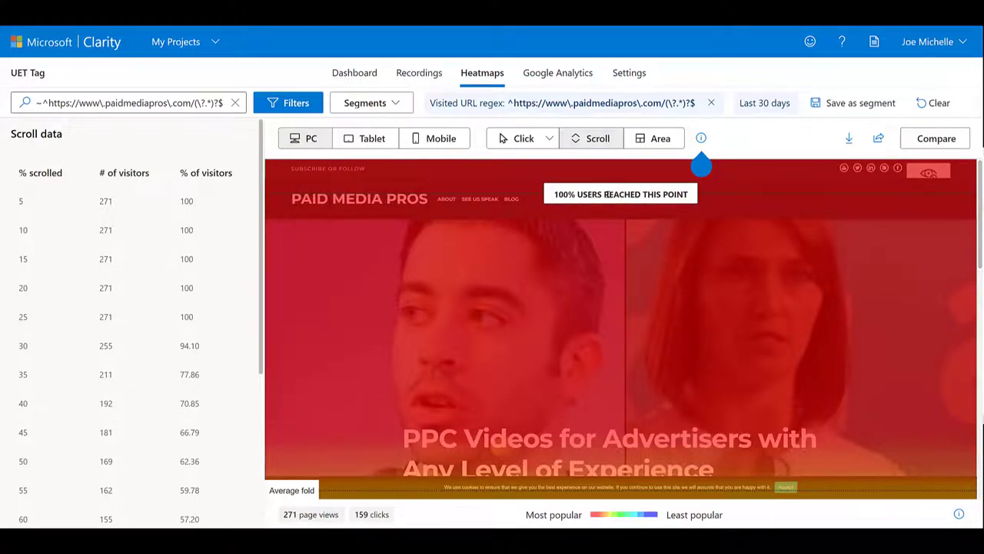
# - Show the homepage area heatmap and inspect area click shares, such as a menu item's 15 clicks (9.43%)
pyautogui.click(660, 139)
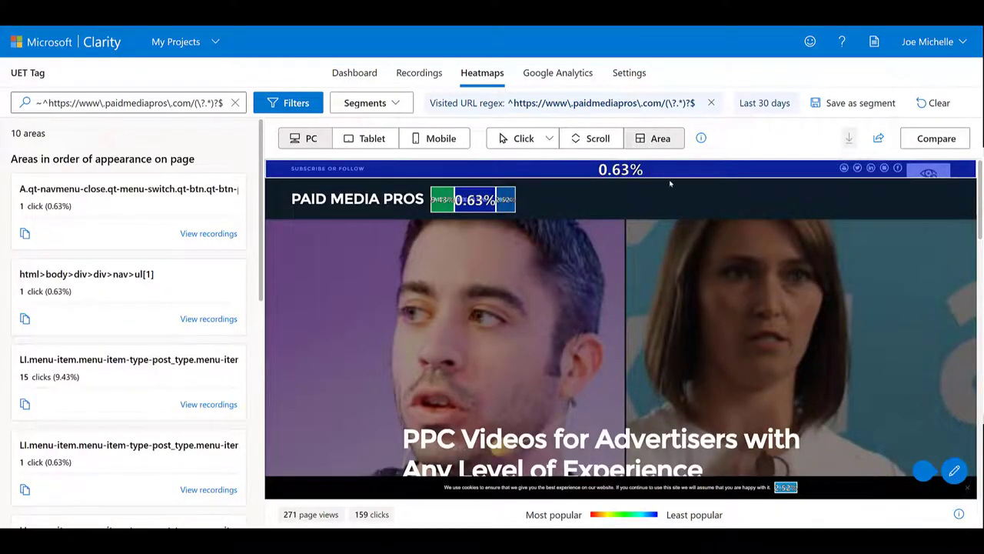
pyautogui.moveTo(670, 173)
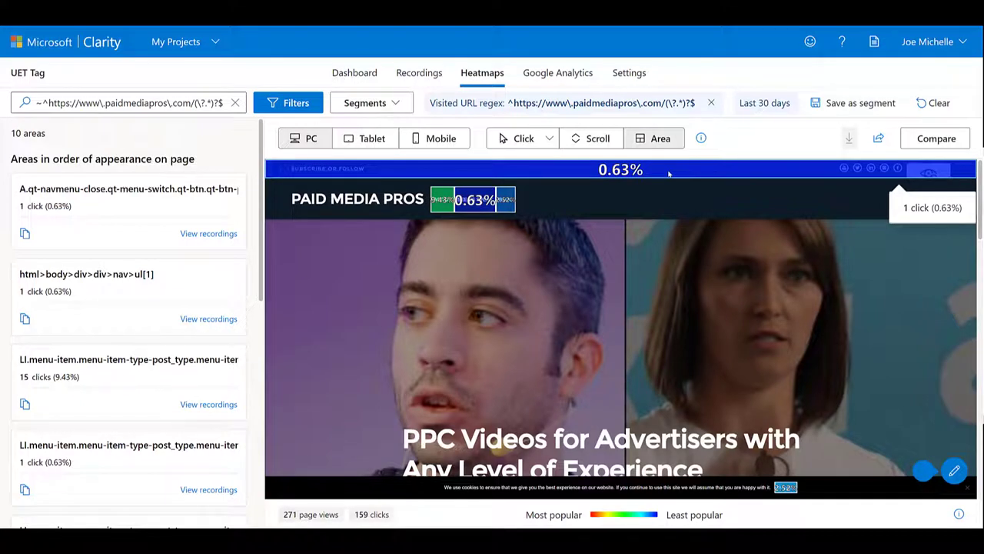
pyautogui.moveTo(440, 201)
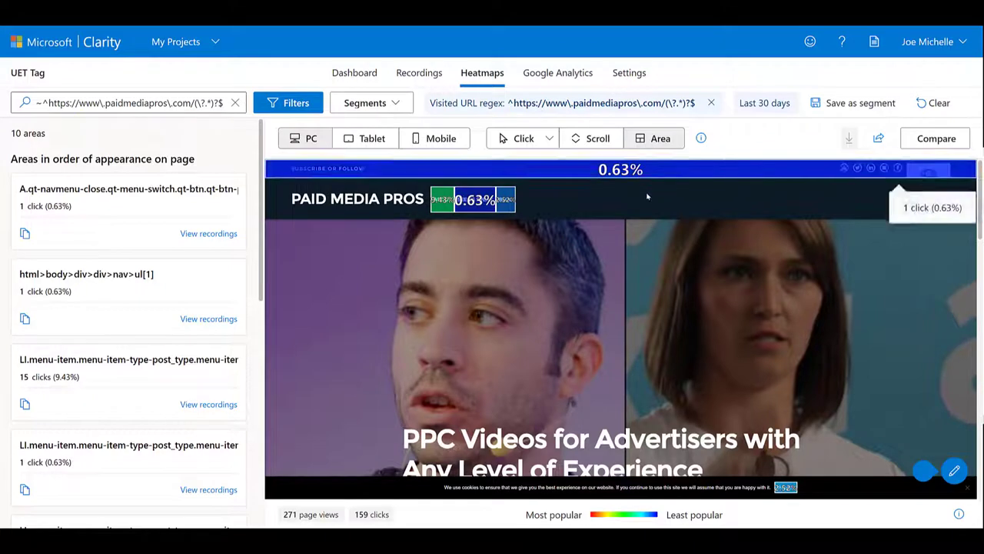
pyautogui.scroll(-10, 723, 248)
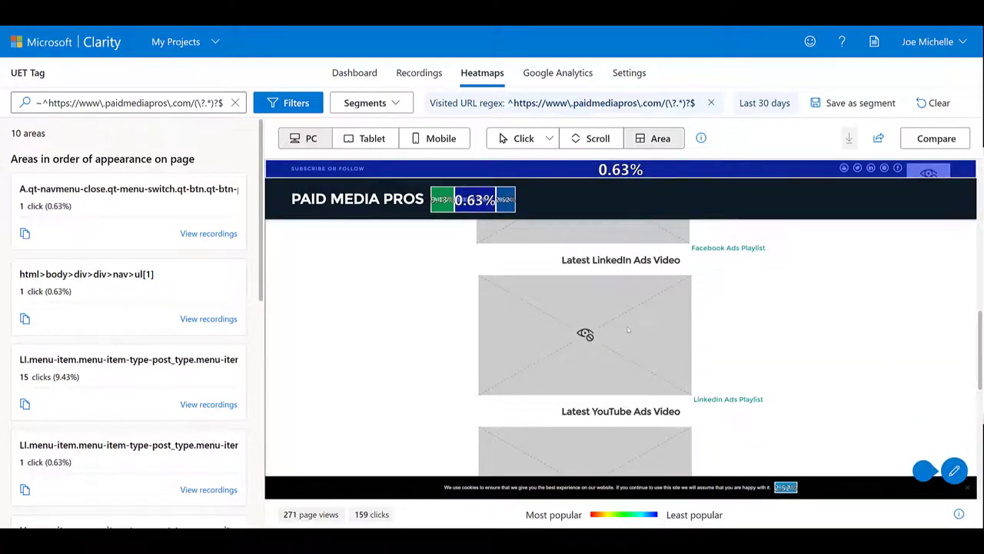
pyautogui.scroll(-3, 623, 323)
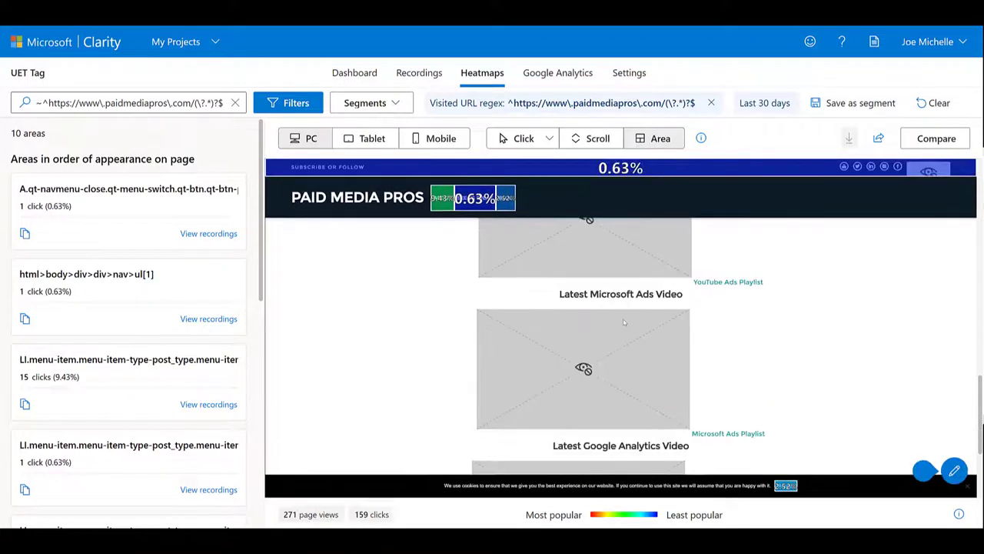
pyautogui.scroll(-3, 624, 323)
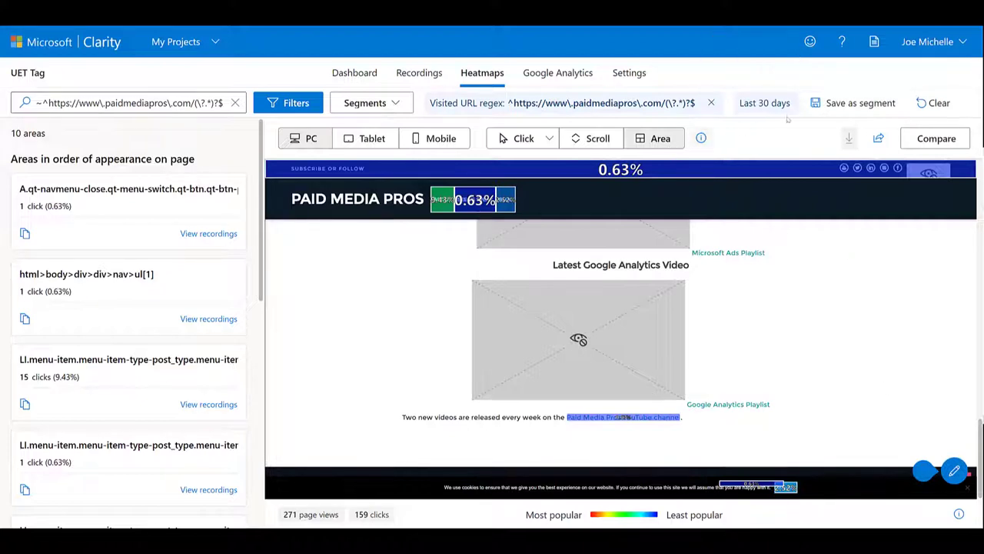
# - Compare the homepage heatmap side by side with the about/ page heatmap
pyautogui.click(904, 141)
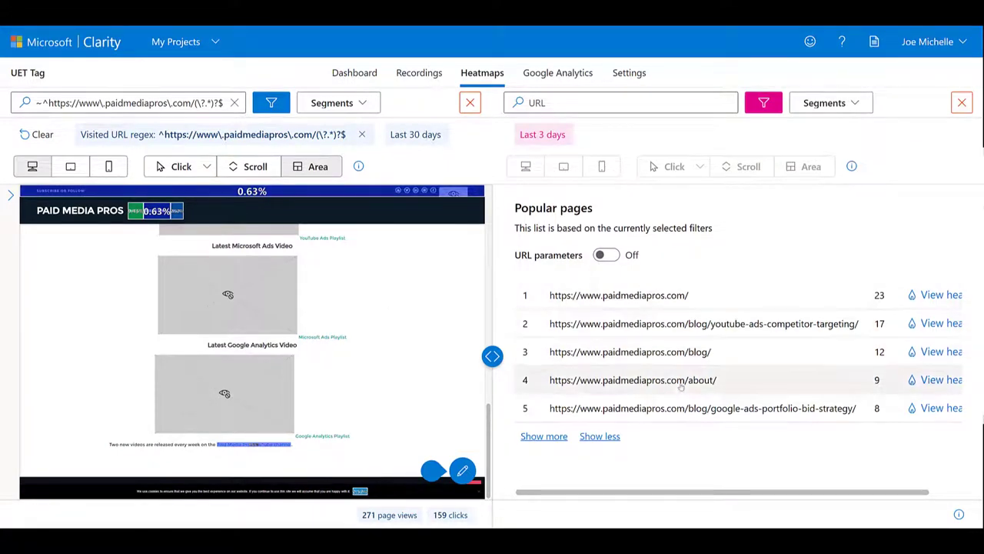
pyautogui.click(823, 387)
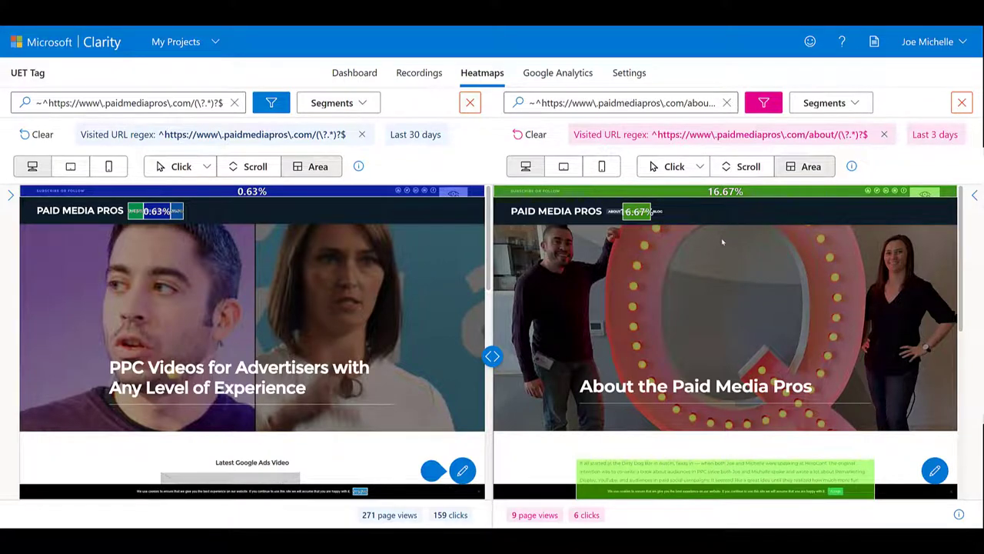
pyautogui.scroll(-1, 730, 274)
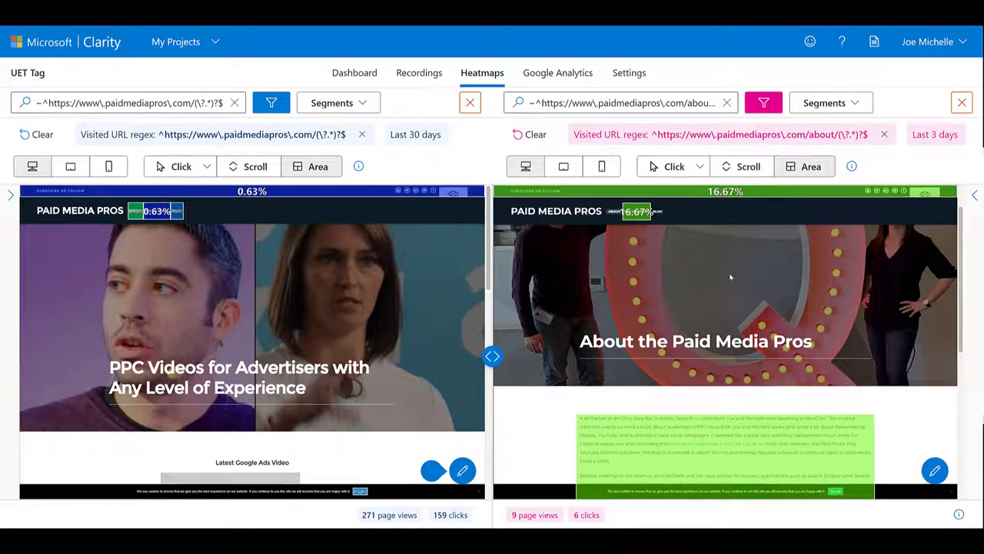
pyautogui.scroll(-1, 730, 275)
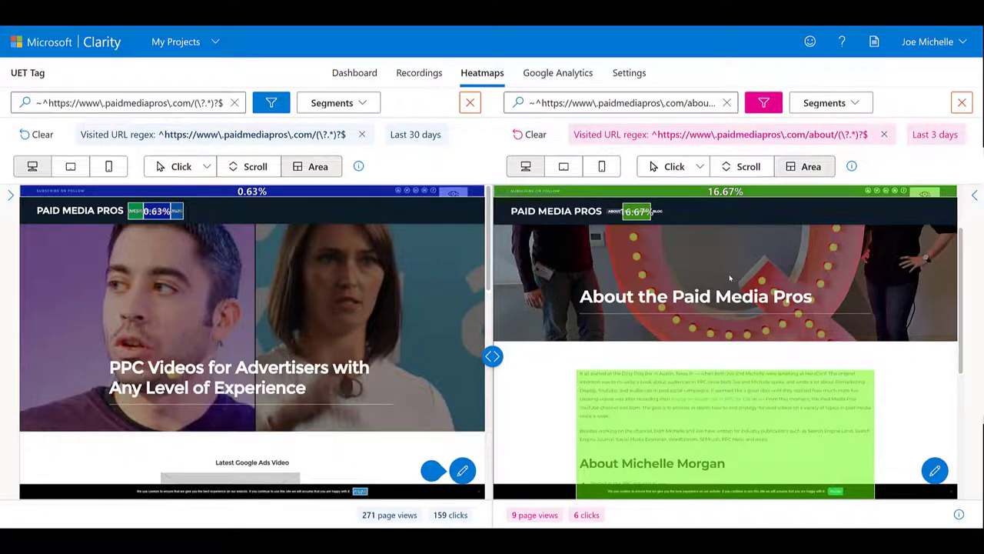
# - Star the April 12 recording (13 pages, 26:59) and show only favorite recordings
pyautogui.click(961, 104)
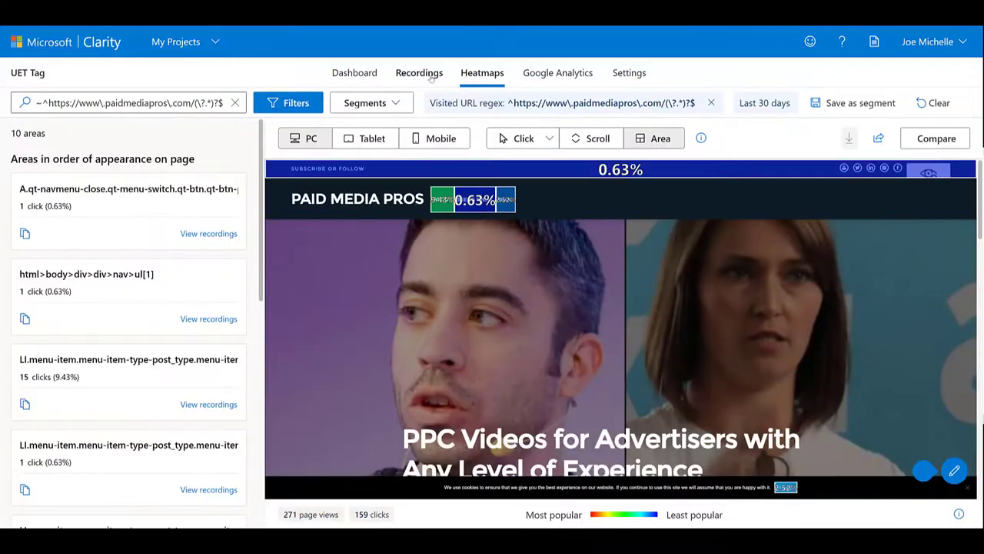
pyautogui.click(423, 73)
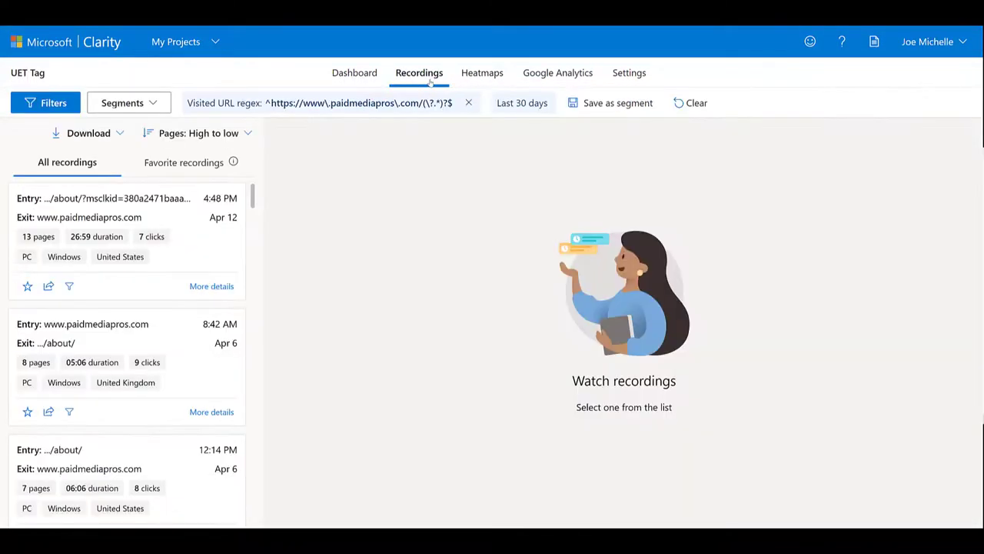
pyautogui.click(203, 252)
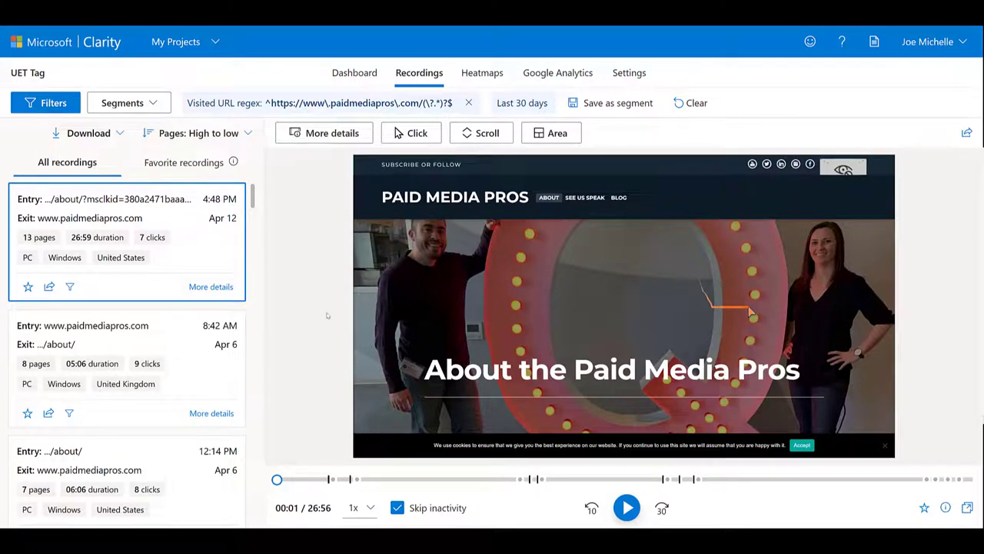
pyautogui.click(27, 288)
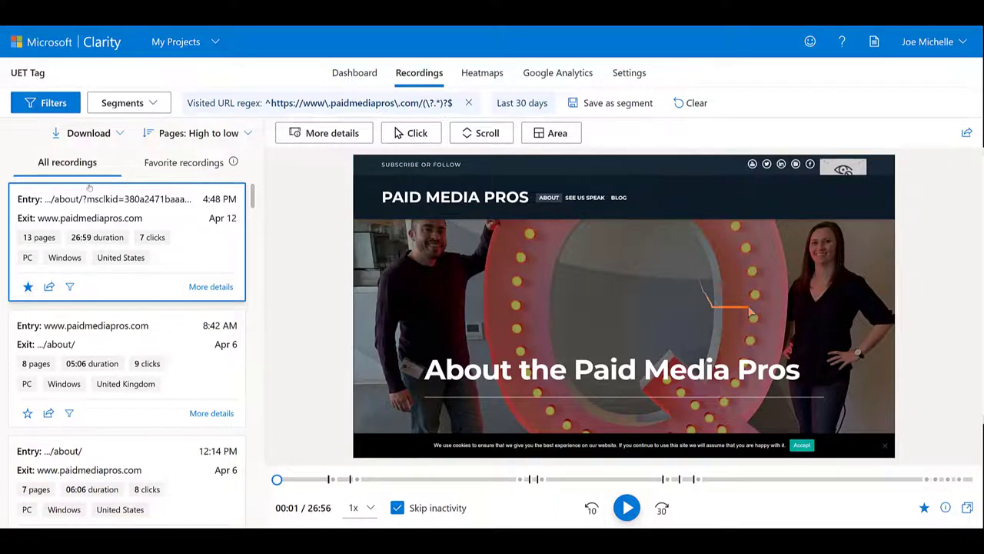
pyautogui.click(158, 169)
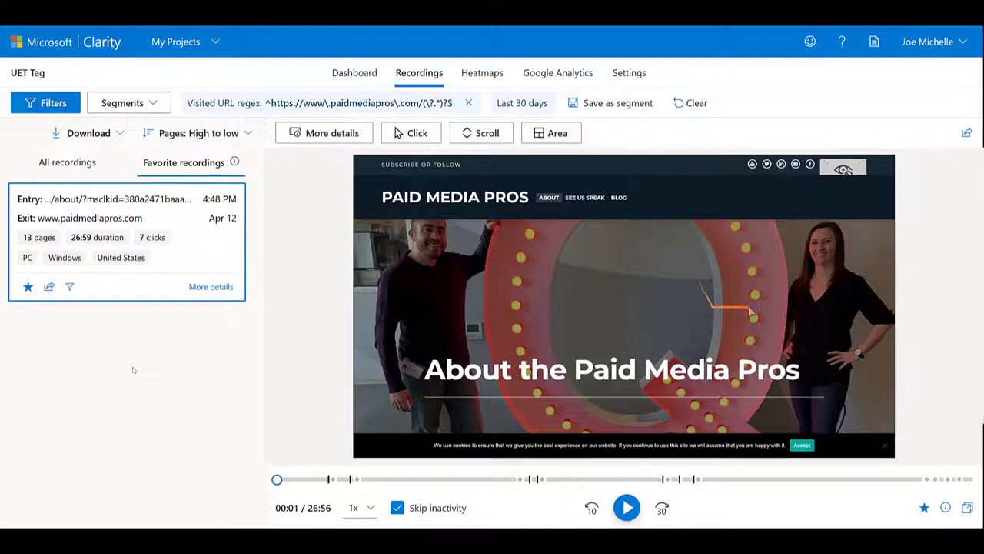
# - Add the '100% Scroll' label to the recording and return to the full recordings list
pyautogui.click(323, 133)
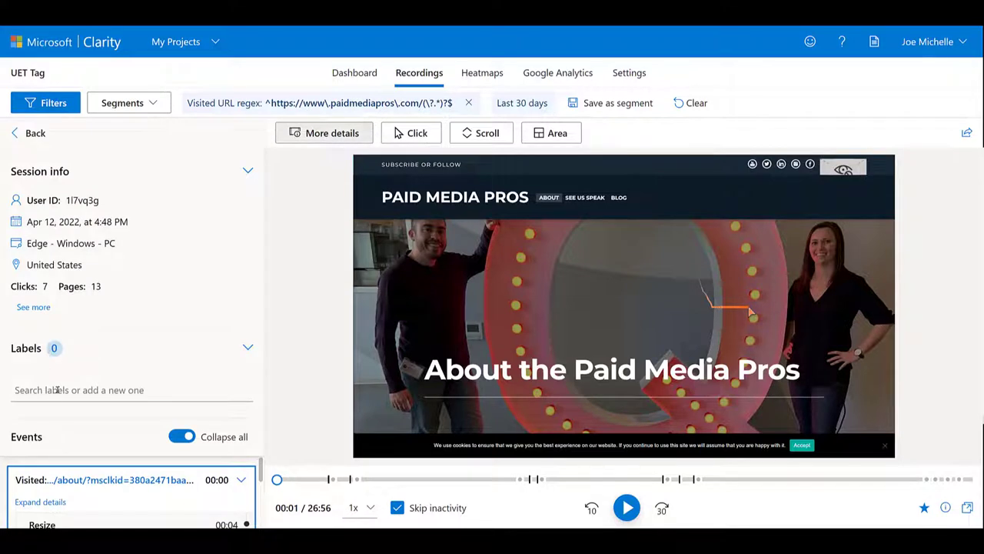
pyautogui.click(62, 390)
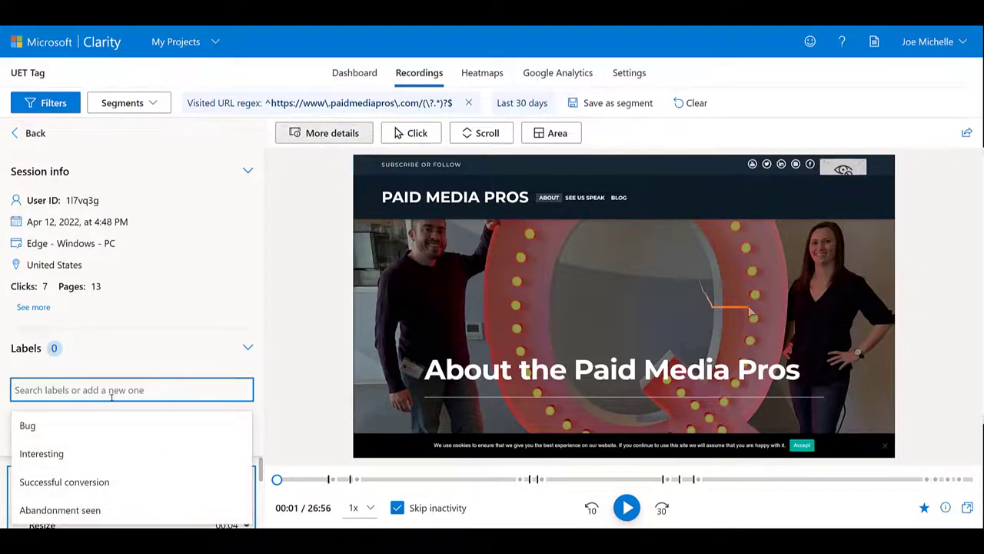
pyautogui.write('100% Scroll')
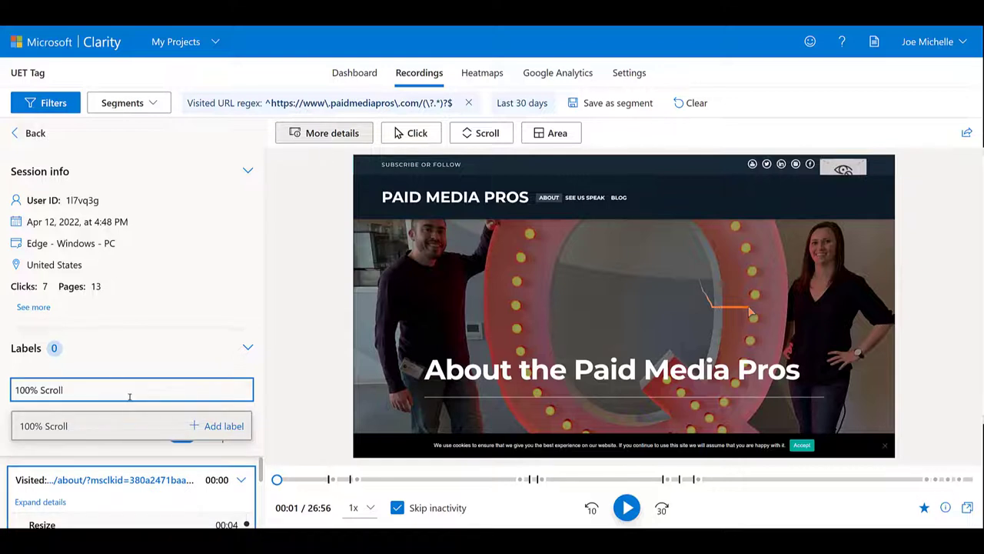
pyautogui.click(217, 426)
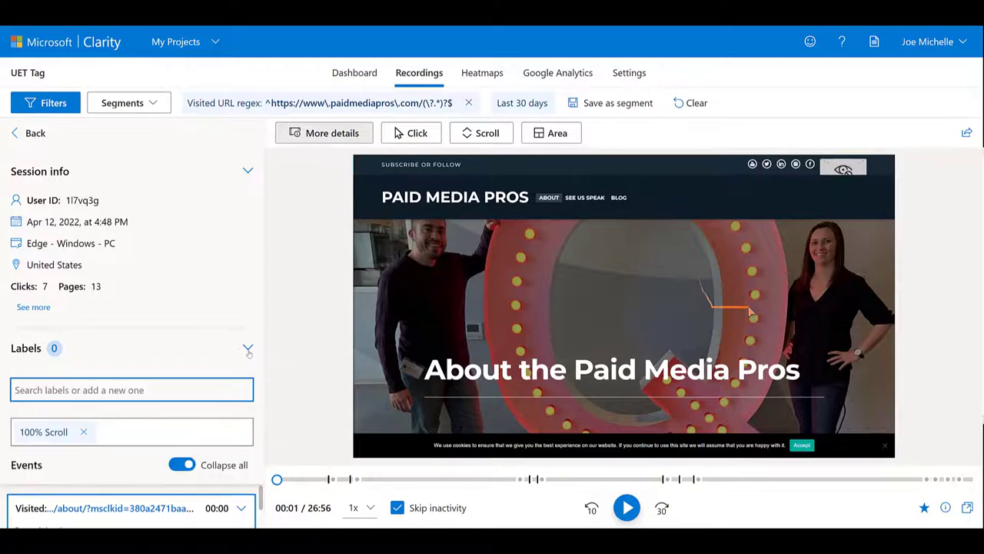
pyautogui.click(247, 348)
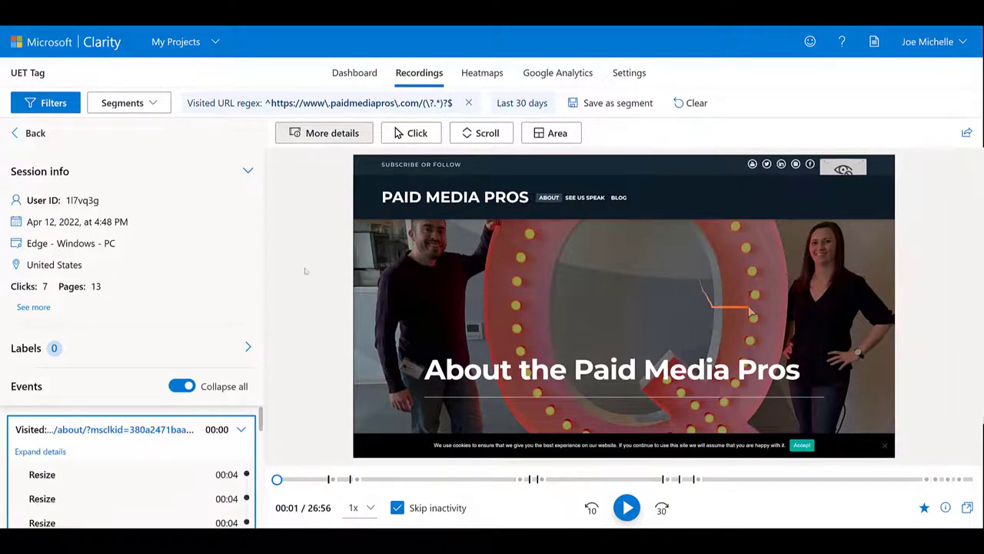
pyautogui.click(468, 102)
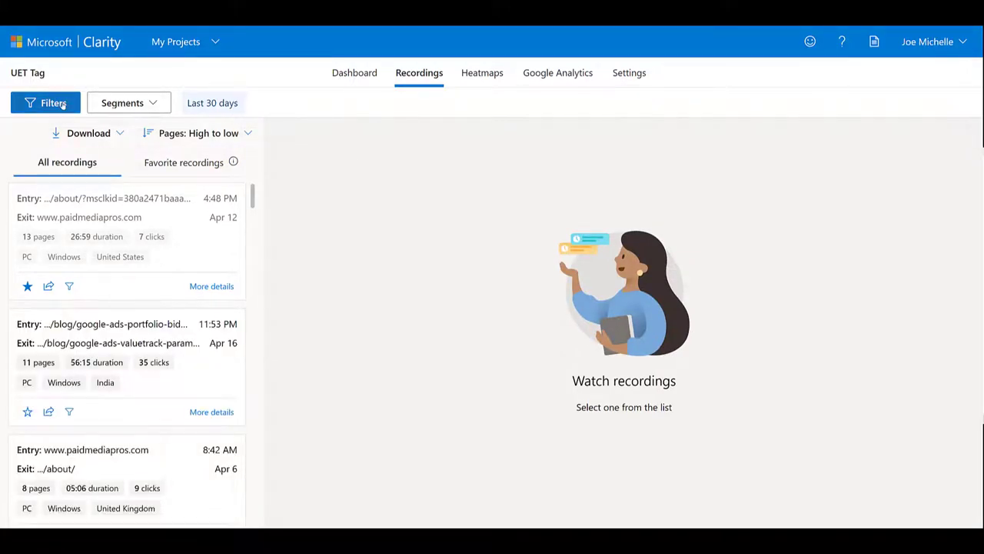
# - Filter the recordings by the '100% Scroll' custom label
pyautogui.click(63, 104)
pyautogui.scroll(-5, 435, 234)
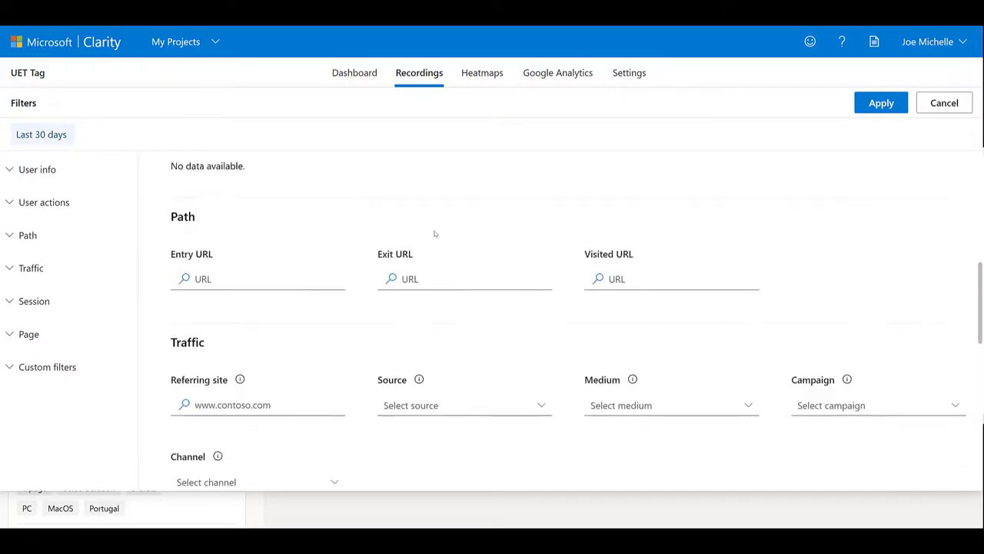
pyautogui.scroll(-8, 521, 279)
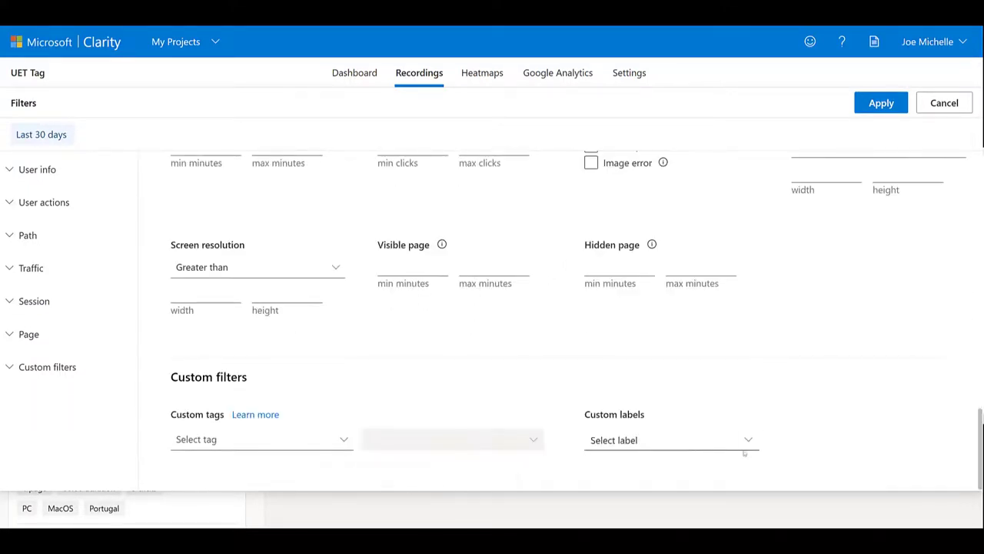
pyautogui.click(746, 440)
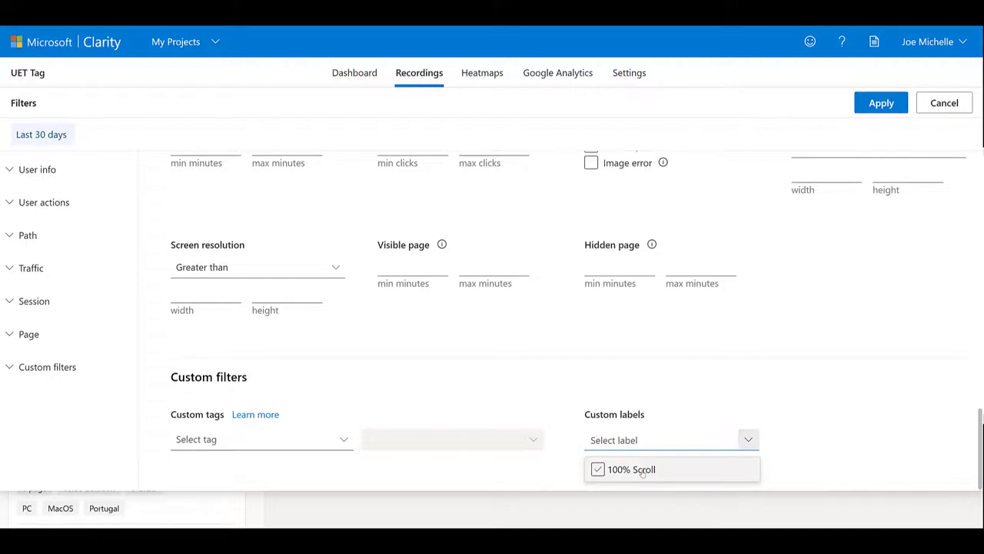
pyautogui.click(642, 471)
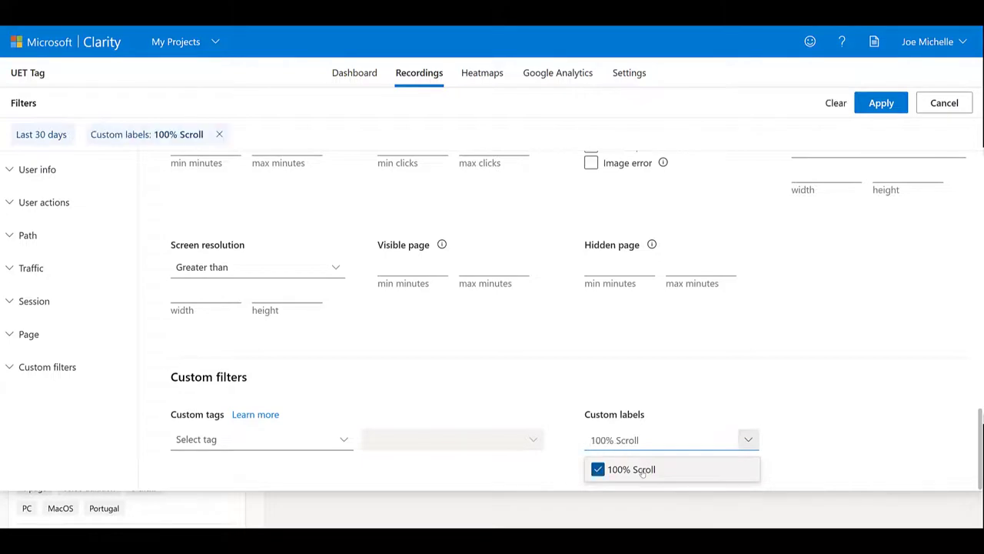
pyautogui.click(880, 103)
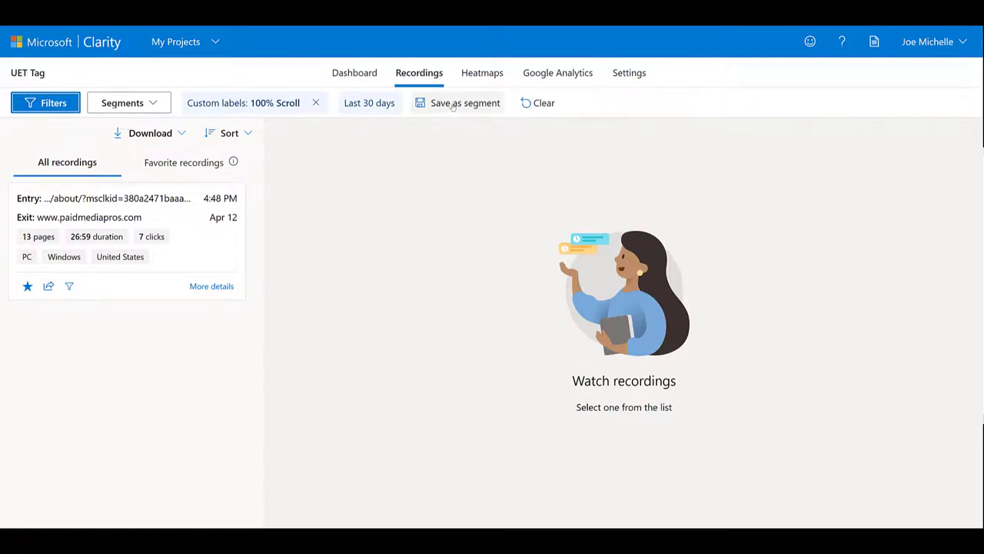
pyautogui.click(158, 105)
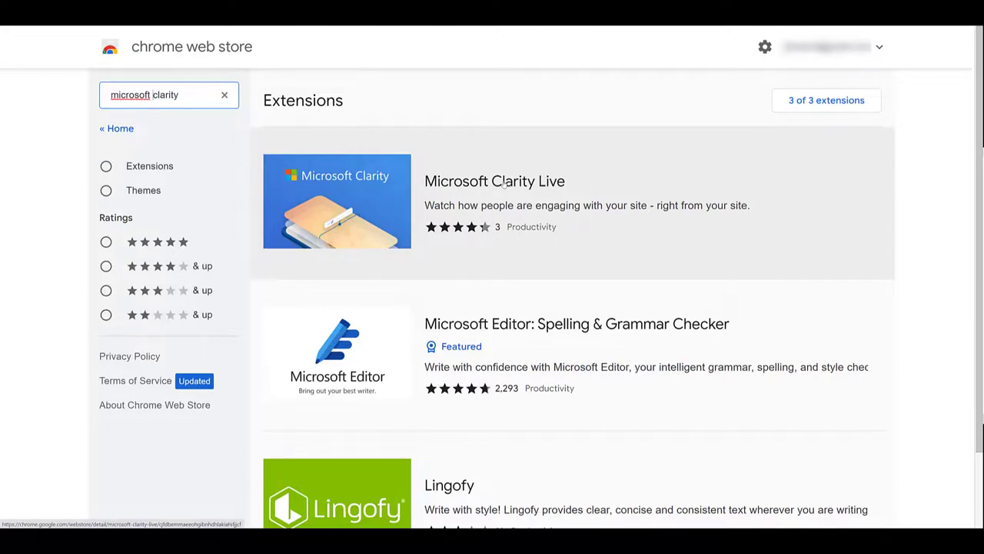
# - Open the Microsoft Clarity Live extension's store page from the search results
pyautogui.click(504, 184)
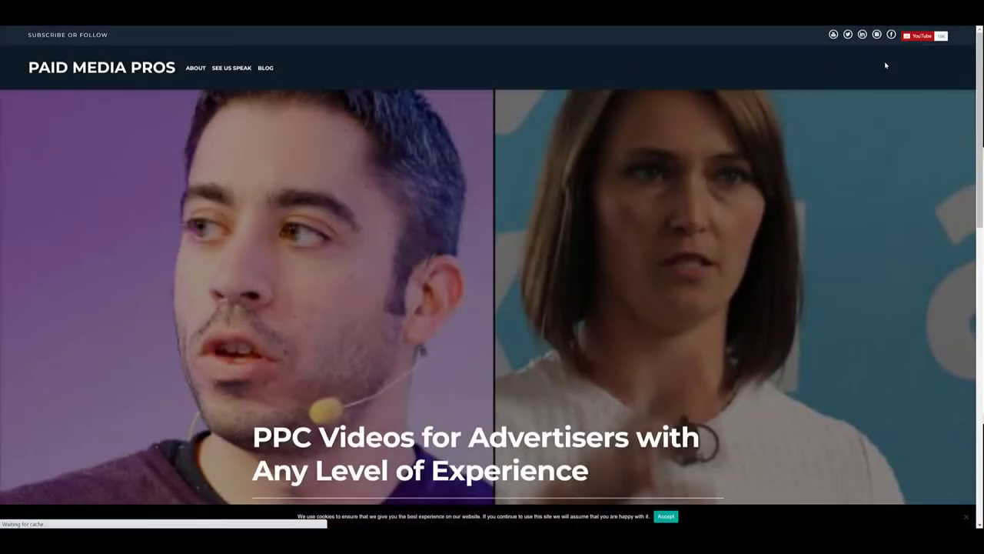
# - Launch Clarity Live, move its toolbar lower, and overlay the homepage click heatmap
pyautogui.click(919, 28)
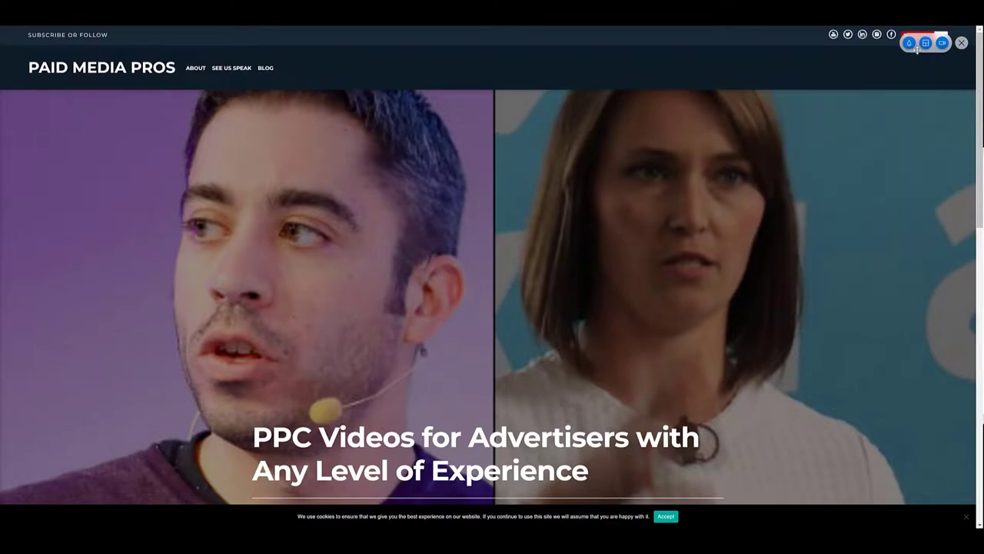
pyautogui.moveTo(917, 48); pyautogui.dragTo(872, 234)
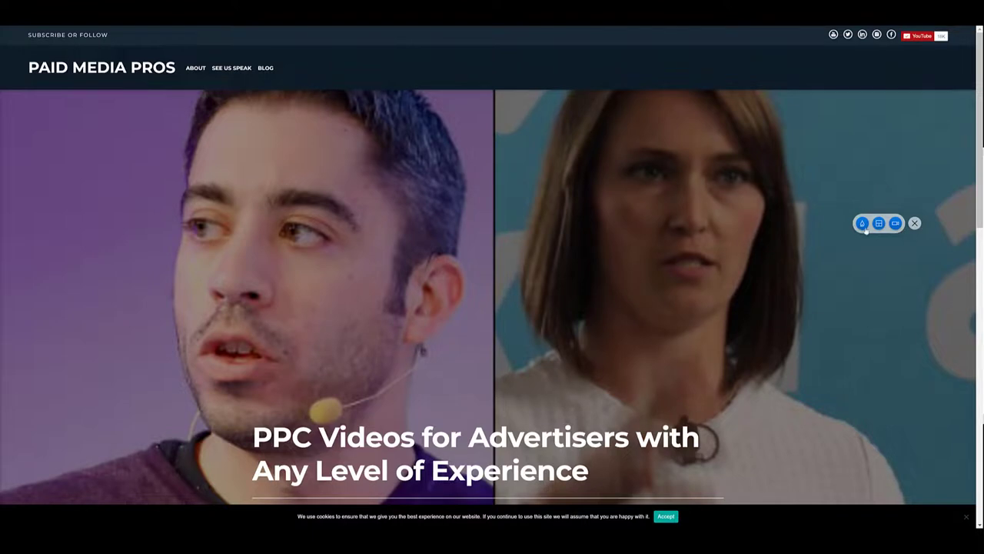
pyautogui.click(863, 226)
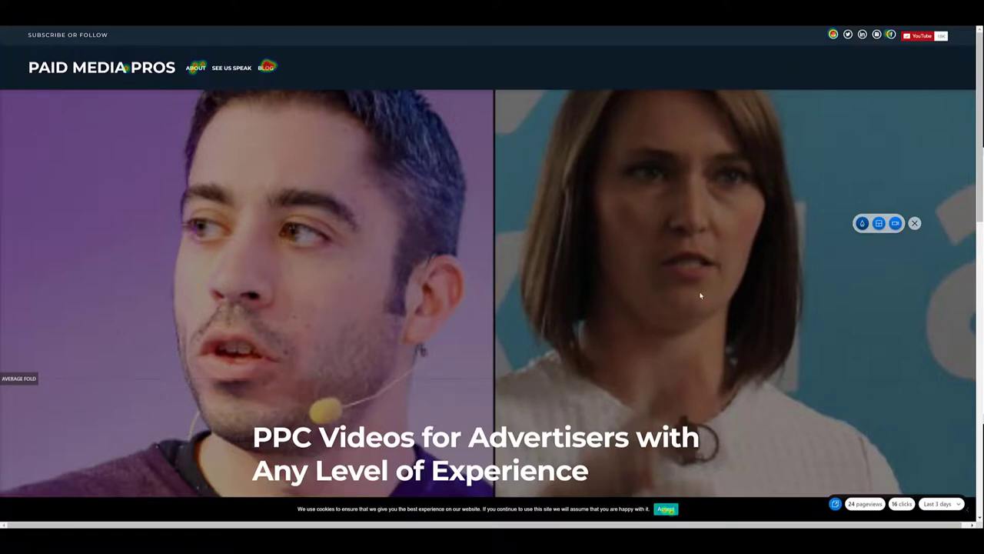
pyautogui.scroll(-2, 699, 294)
pyautogui.scroll(-3, 681, 422)
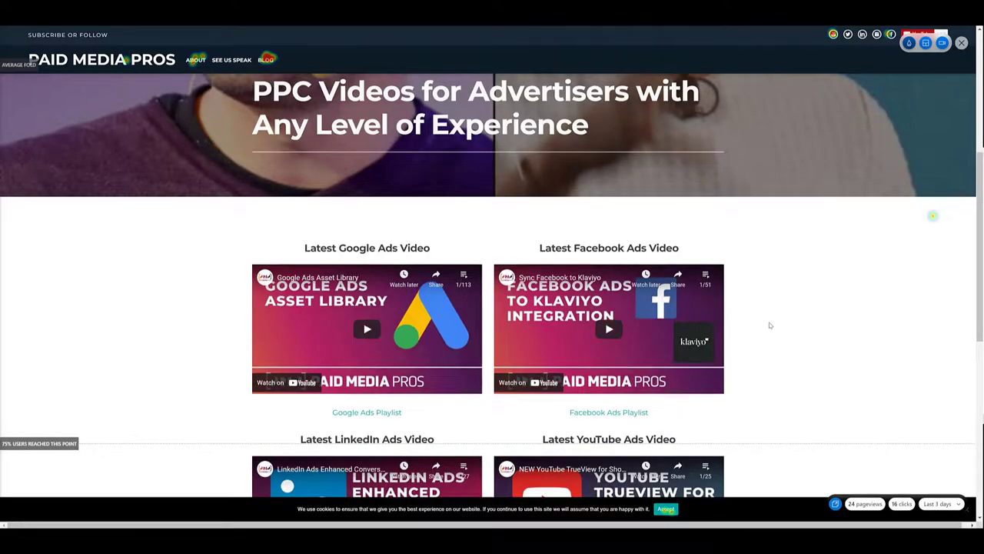
pyautogui.scroll(-2, 770, 326)
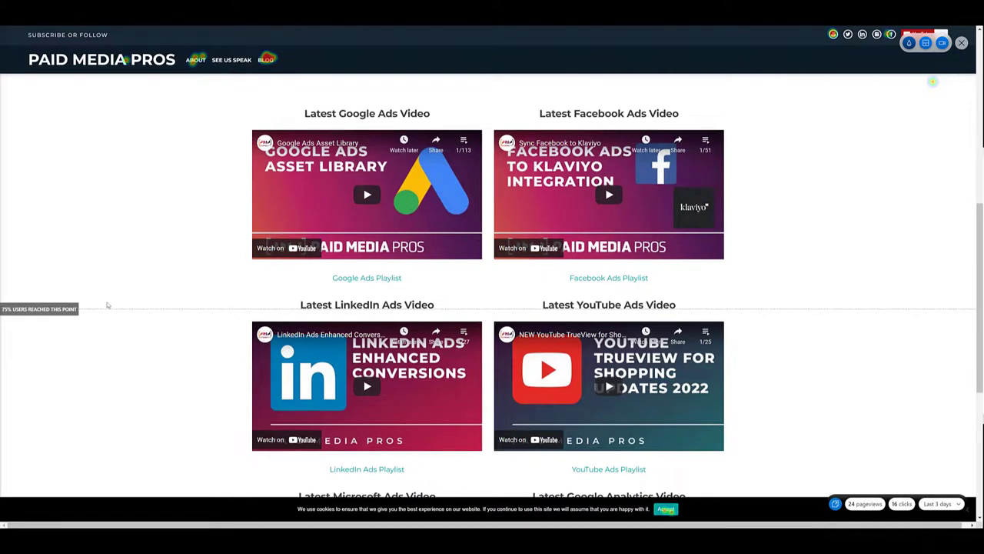
pyautogui.scroll(-2, 135, 296)
pyautogui.scroll(-1, 135, 297)
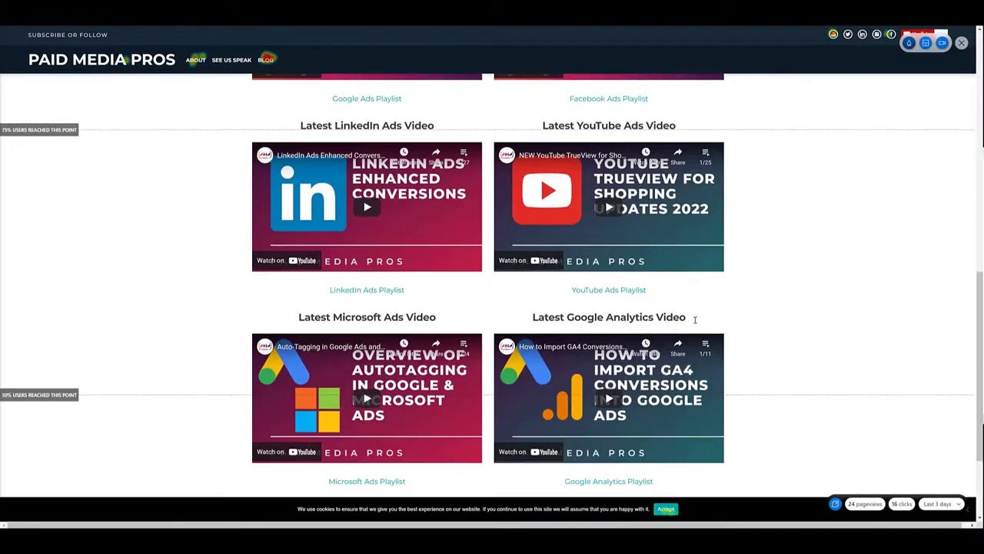
pyautogui.moveTo(917, 47); pyautogui.dragTo(881, 169)
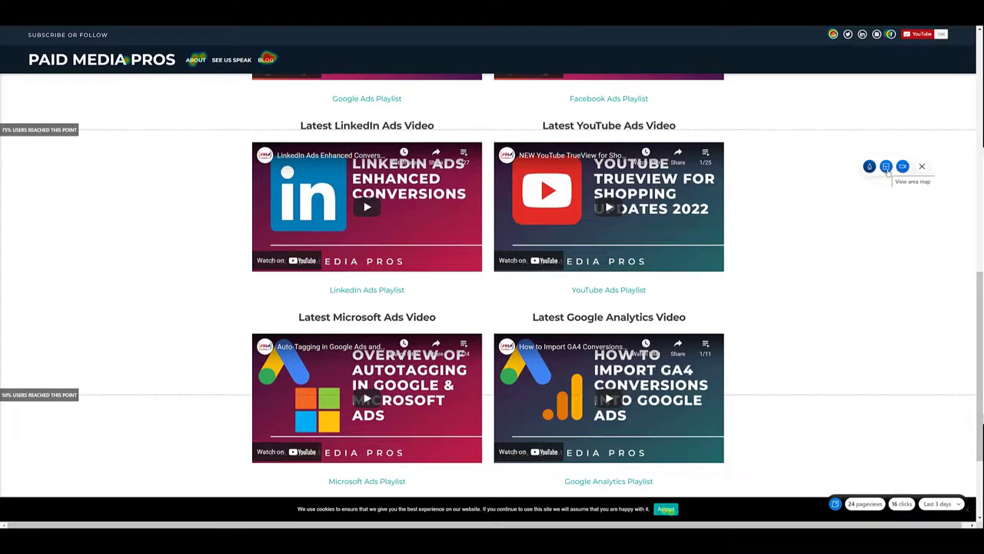
pyautogui.click(887, 167)
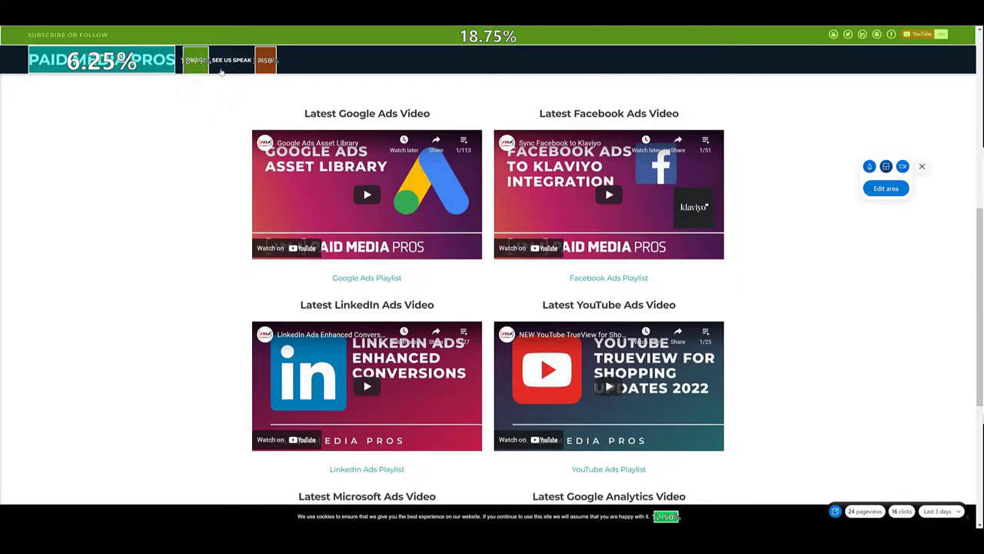
pyautogui.scroll(-3, 778, 269)
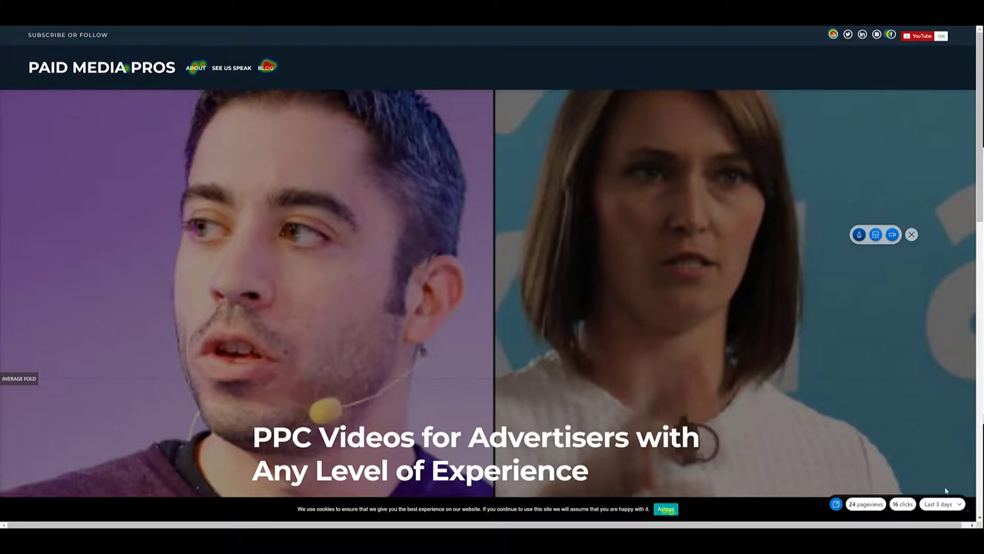
# - Widen the heatmap to the last 30 days and list this page's visitor recordings
pyautogui.click(959, 506)
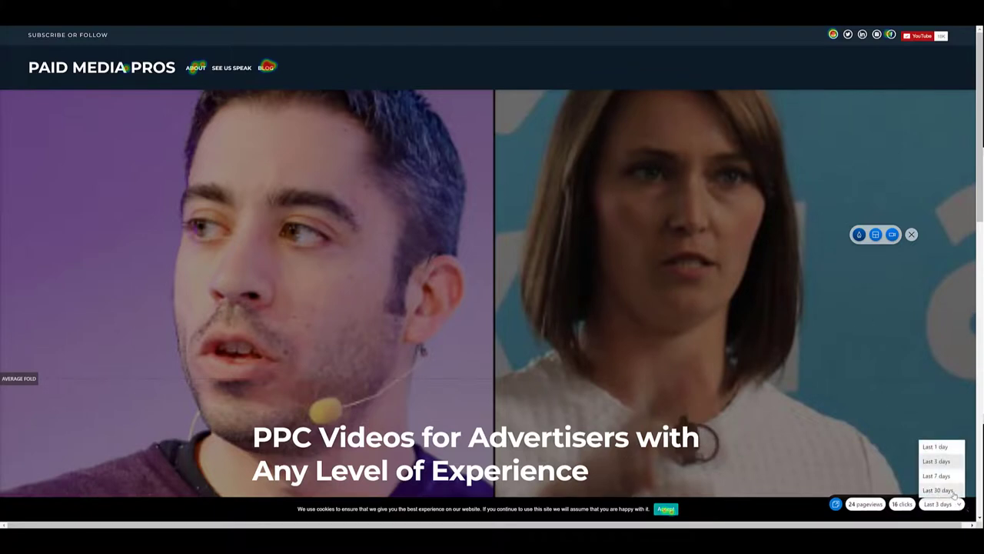
pyautogui.click(938, 490)
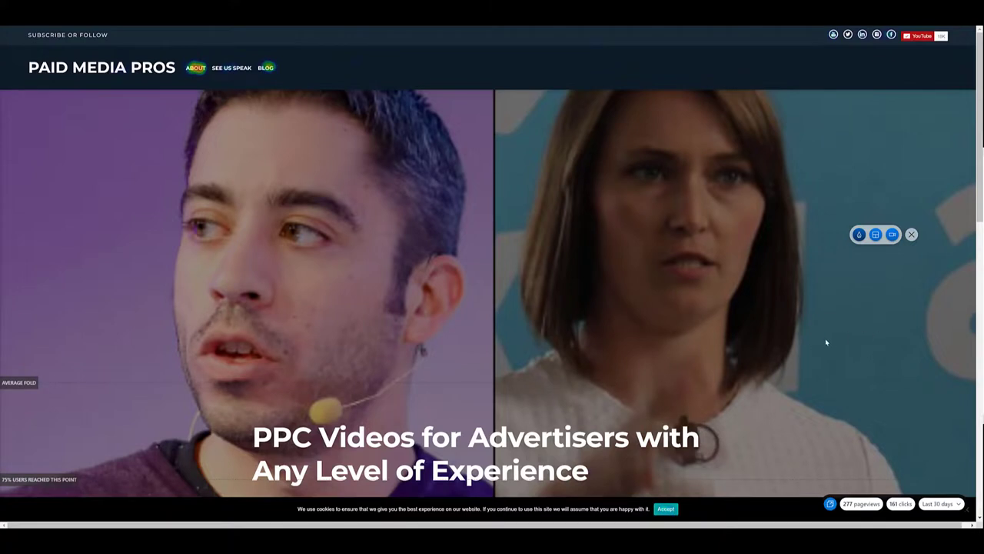
pyautogui.click(892, 236)
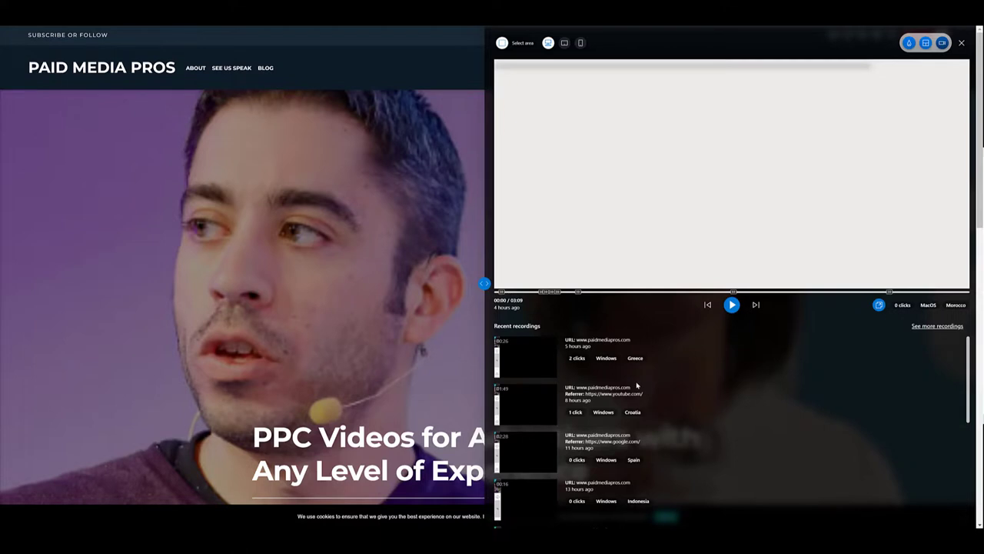
pyautogui.scroll(-4, 638, 389)
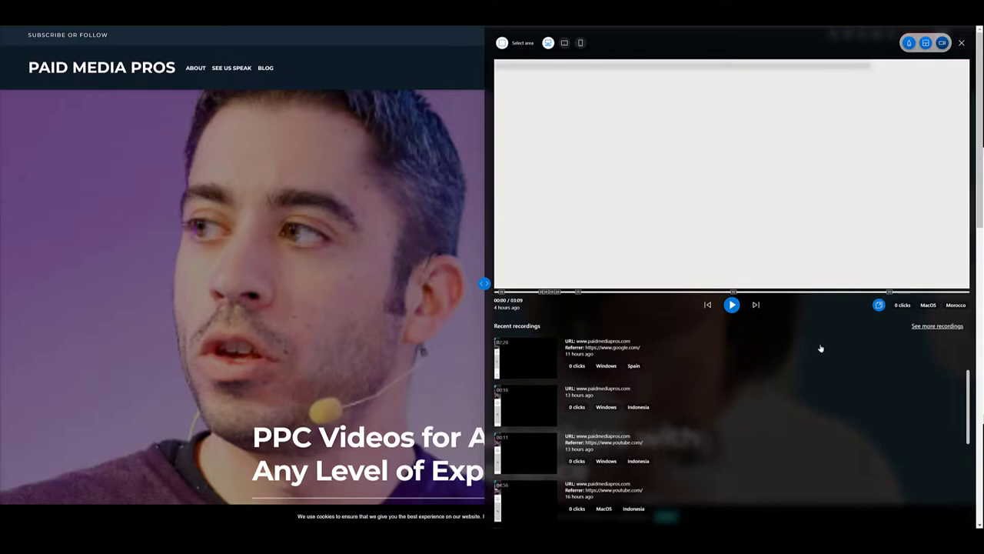
pyautogui.click(943, 328)
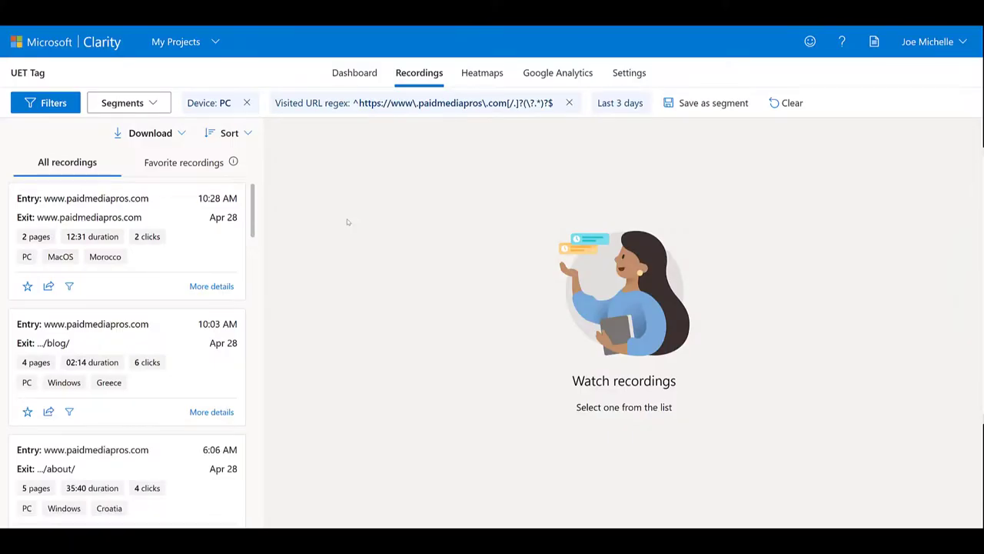